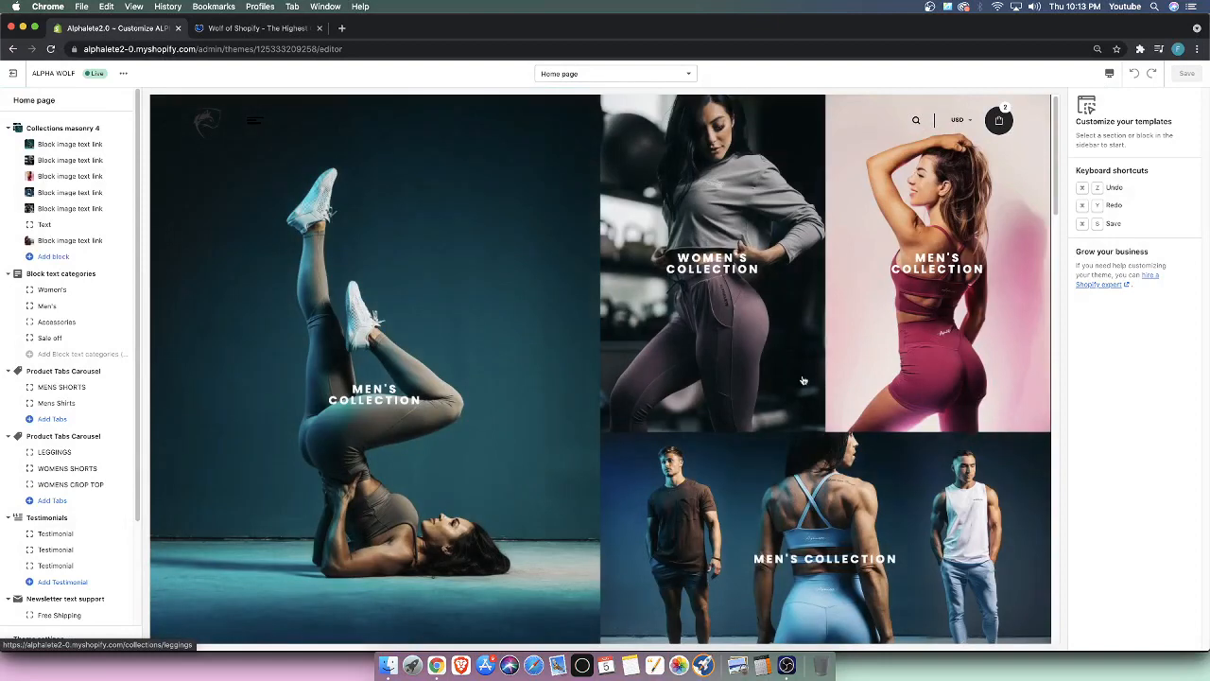
Review the home page preview and its list of sections in the theme editor.
scroll(851, 335, "down", 3)
scroll(808, 312, "up", 3)
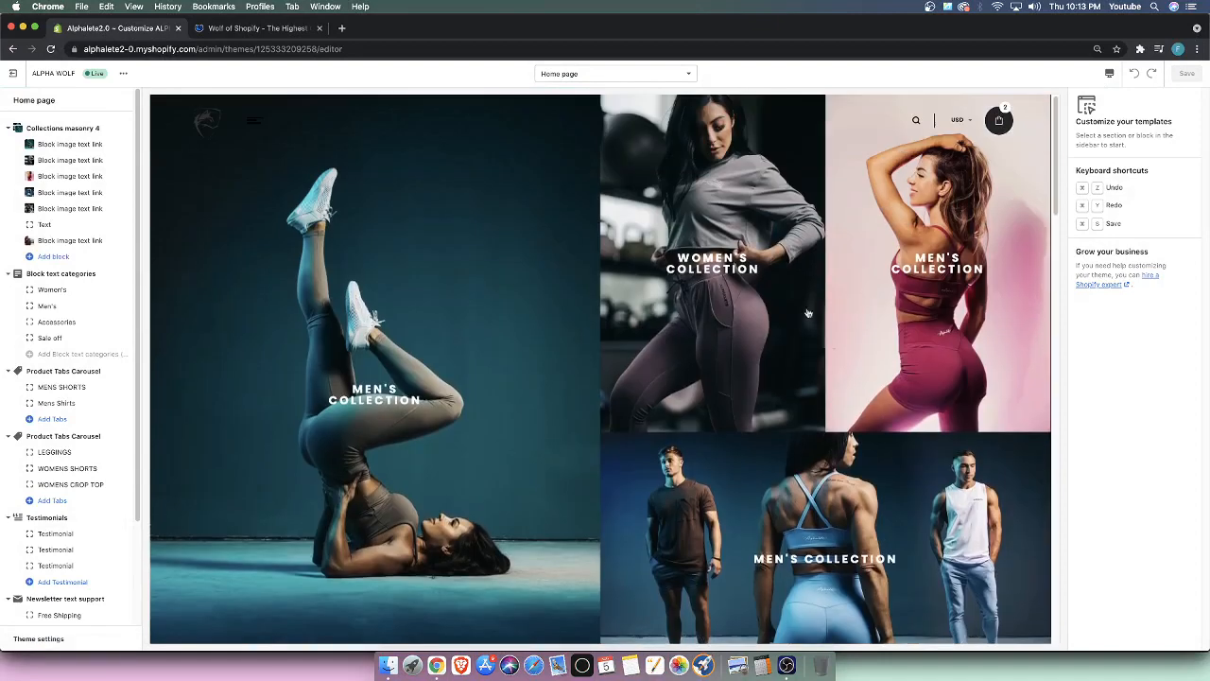
scroll(401, 343, "down", 5)
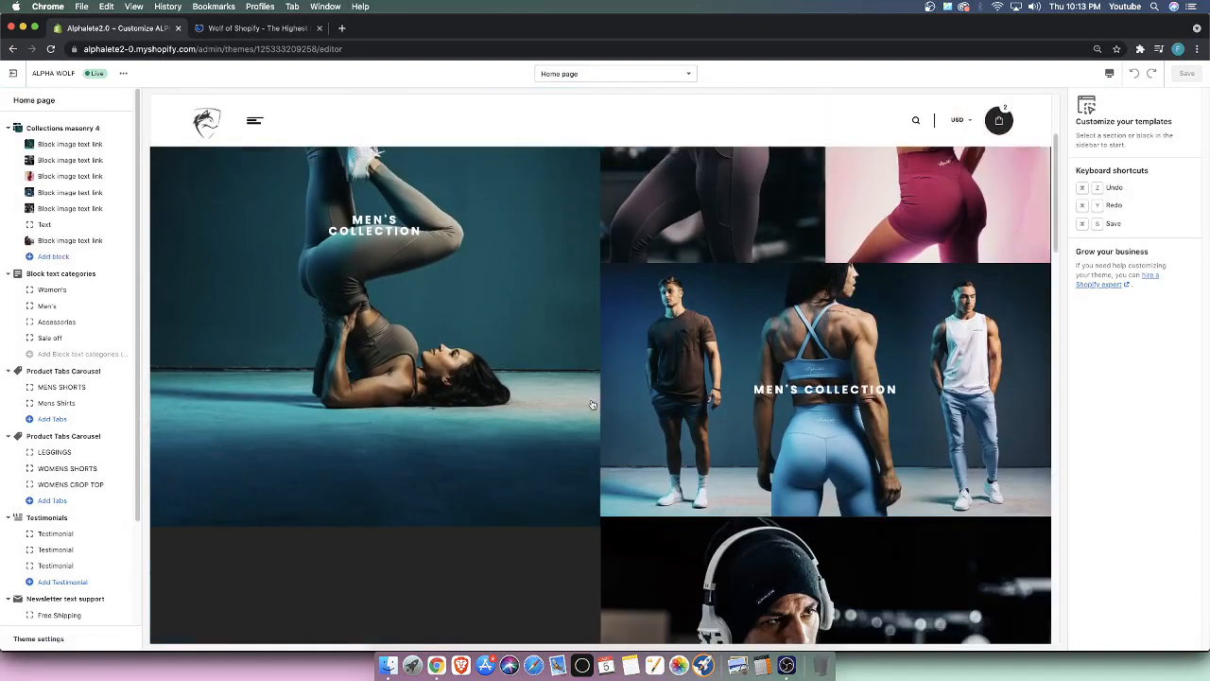
scroll(530, 250, "up", 5)
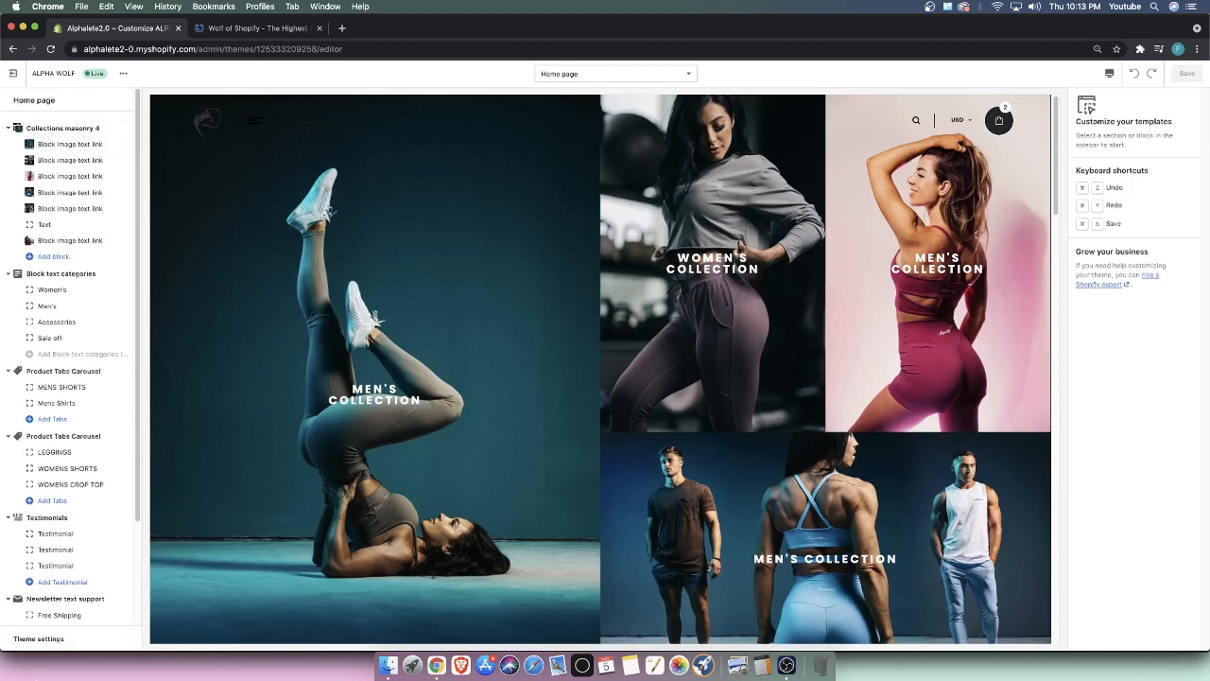
scroll(95, 568, "down", 3)
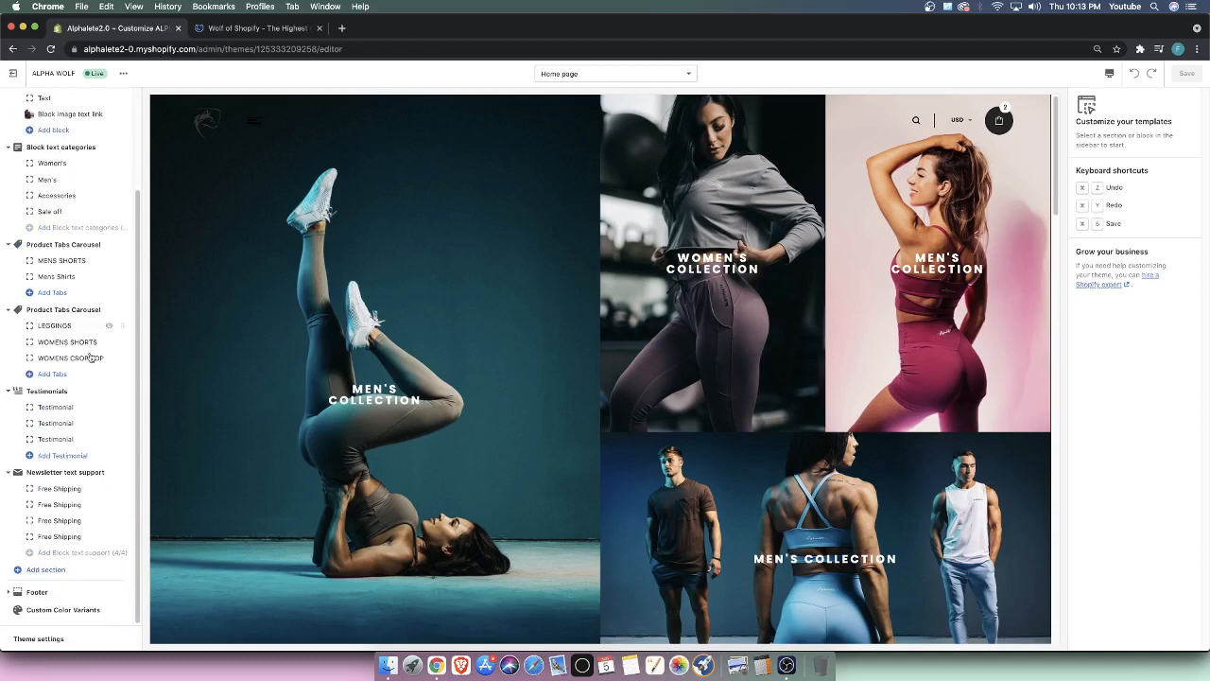
scroll(57, 407, "up", 3)
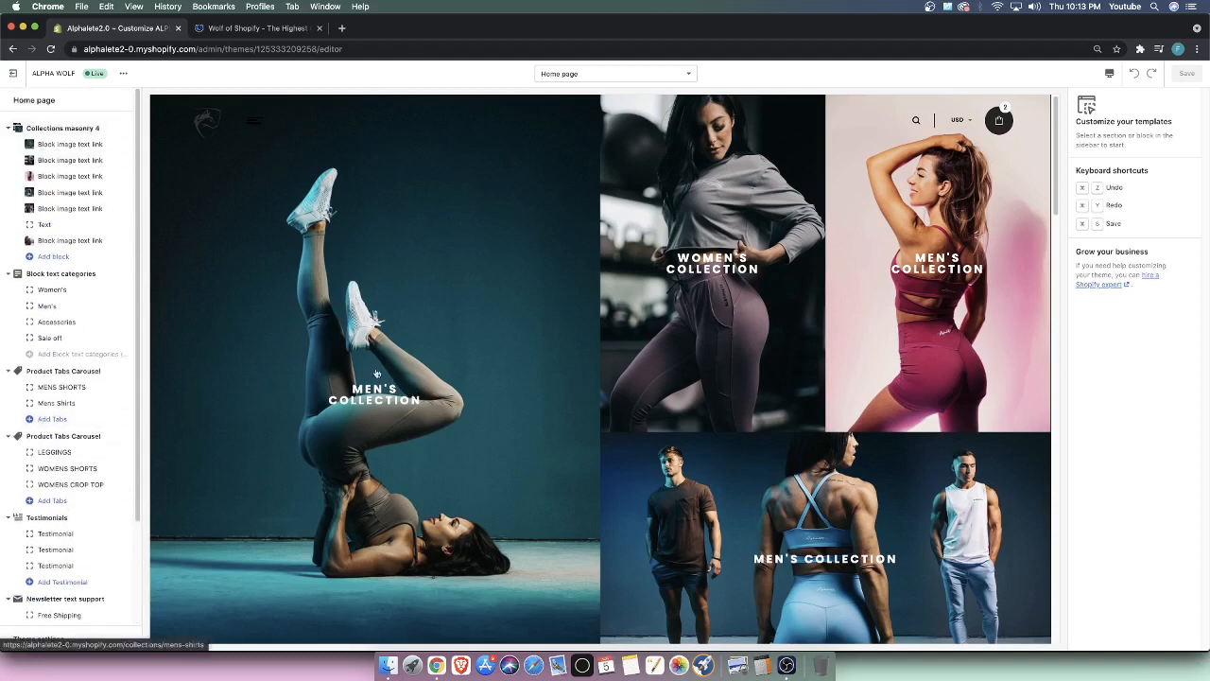
Switch to the Wolf of Shopify website, open the Alpha Wolf theme page and look through its features.
left_click(231, 30)
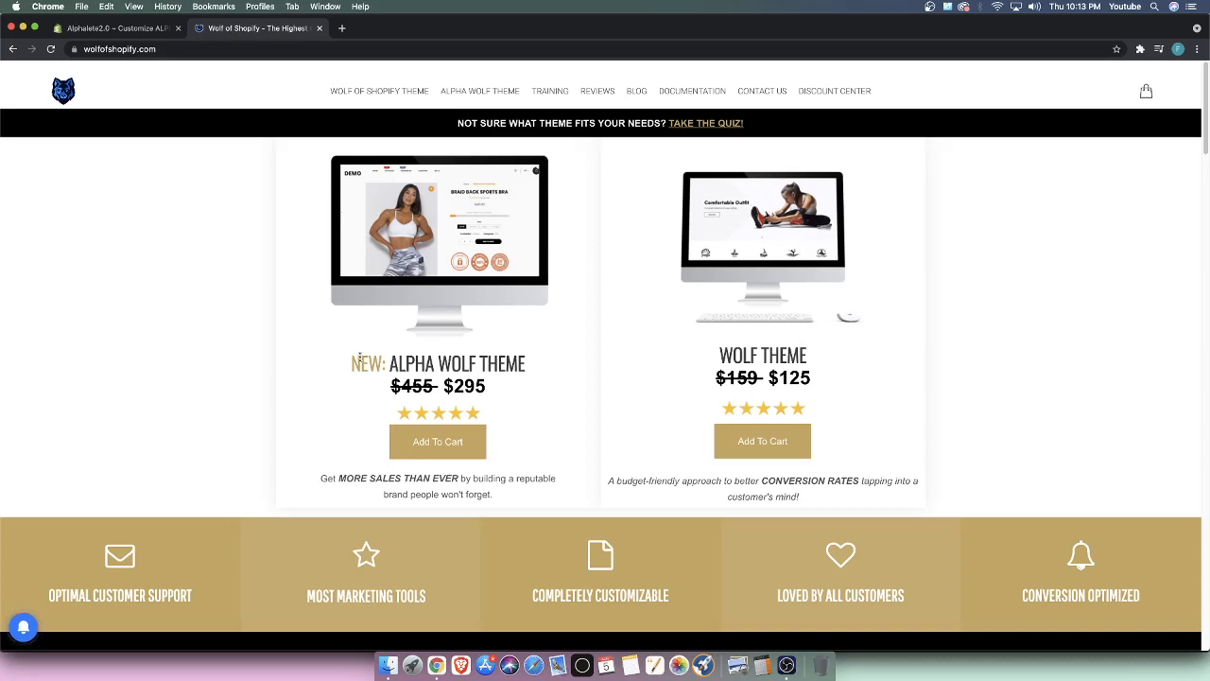
left_click_drag(399, 356, 527, 365)
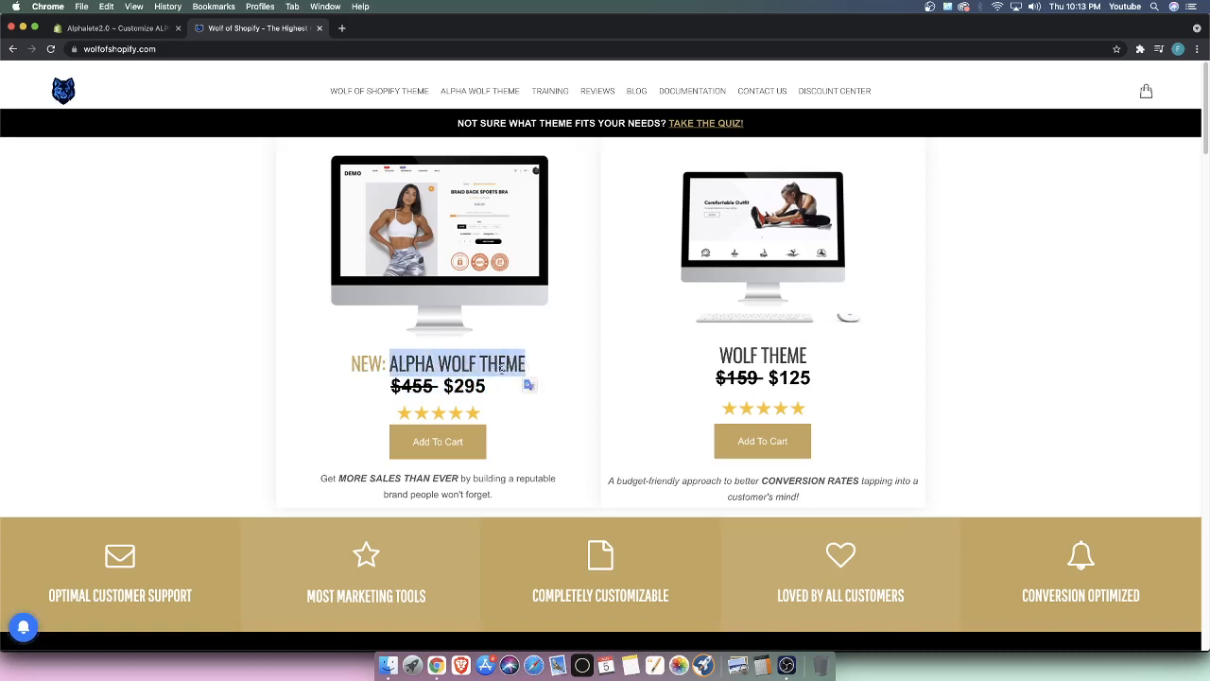
left_click(466, 383)
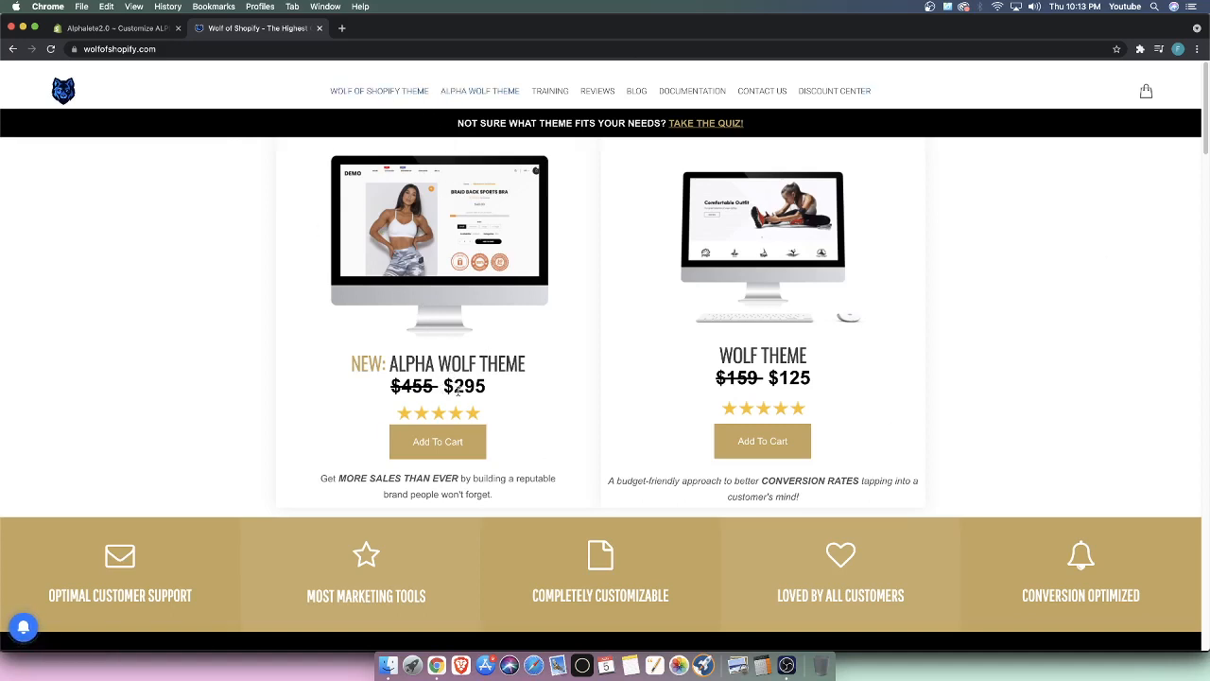
left_click(493, 93)
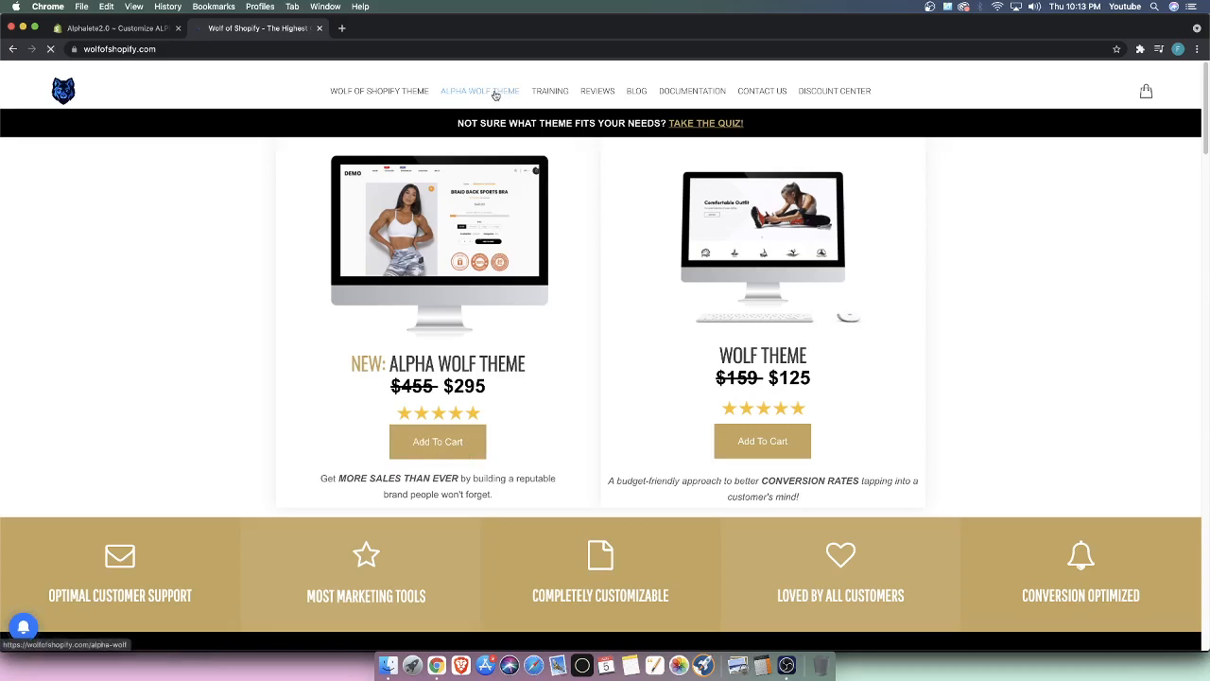
scroll(663, 357, "down", 7)
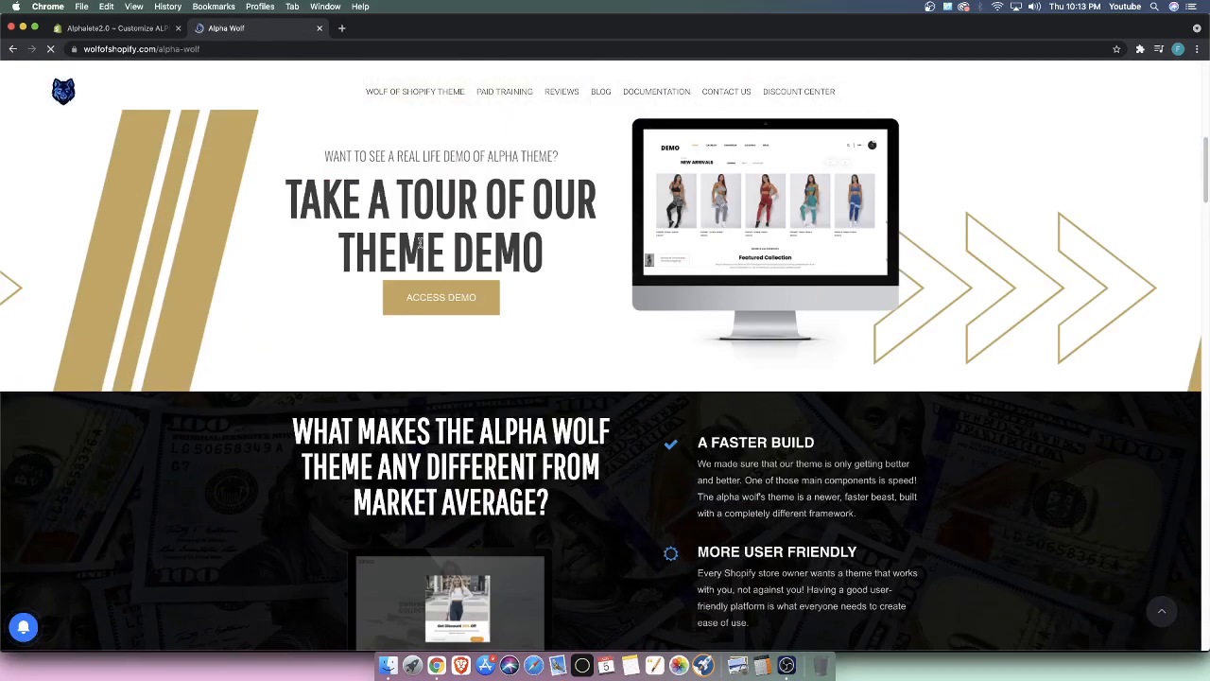
scroll(663, 356, "down", 15)
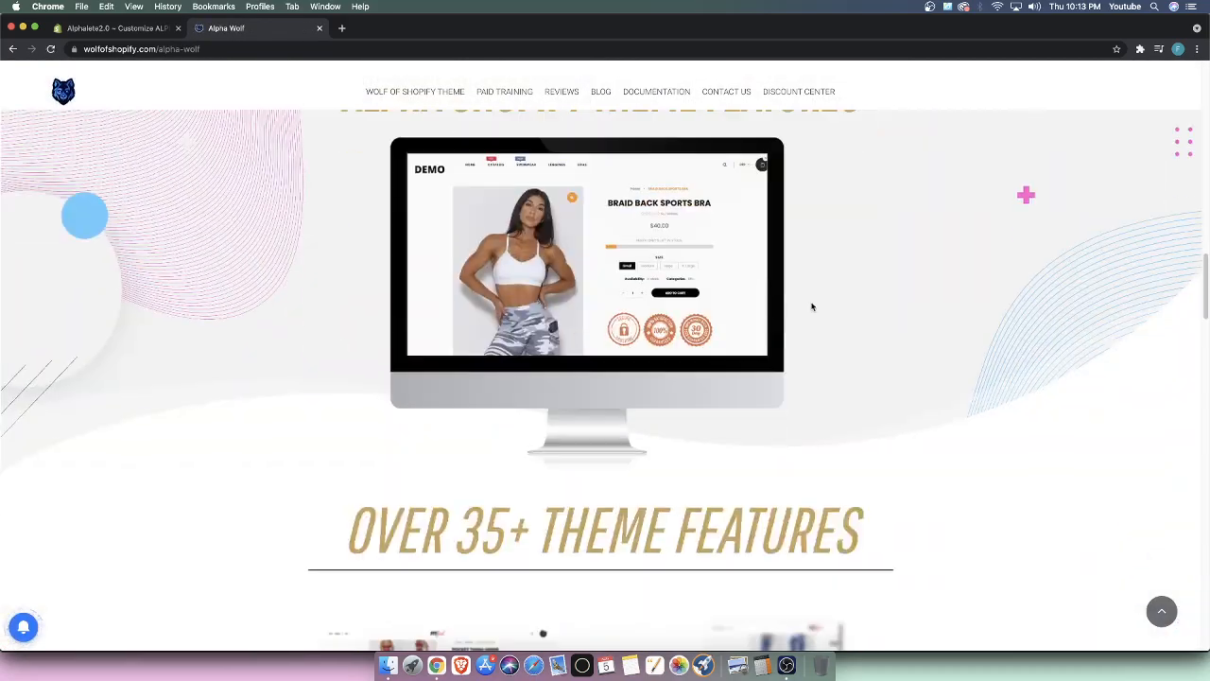
scroll(771, 270, "down", 9)
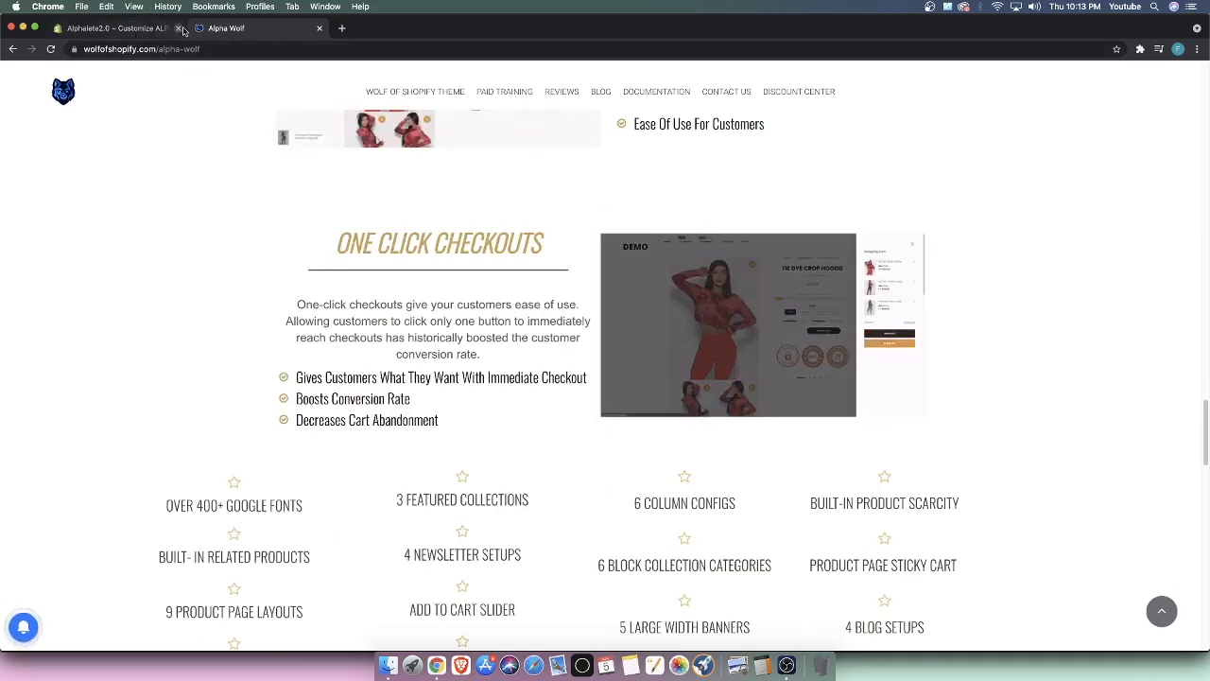
scroll(192, 107, "up", 6)
scroll(192, 107, "up", 5)
Return to the Shopify theme editor and look over the home page preview and section list again.
left_click(112, 29)
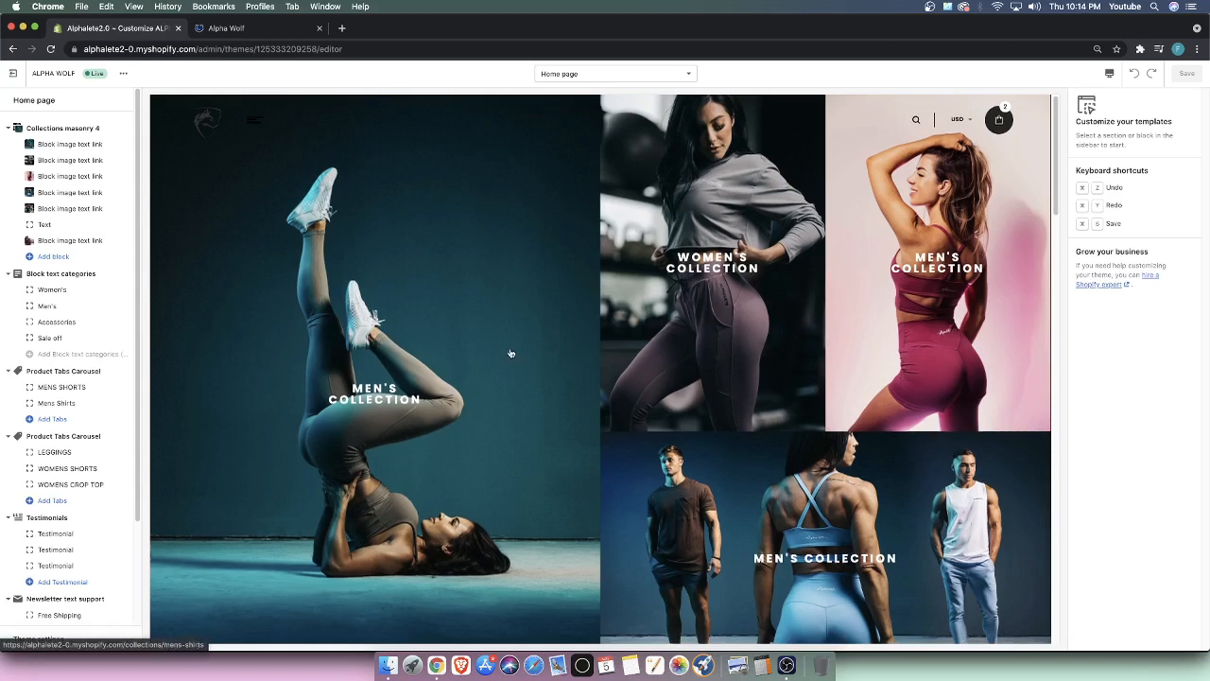
scroll(511, 353, "down", 2)
scroll(511, 355, "up", 2)
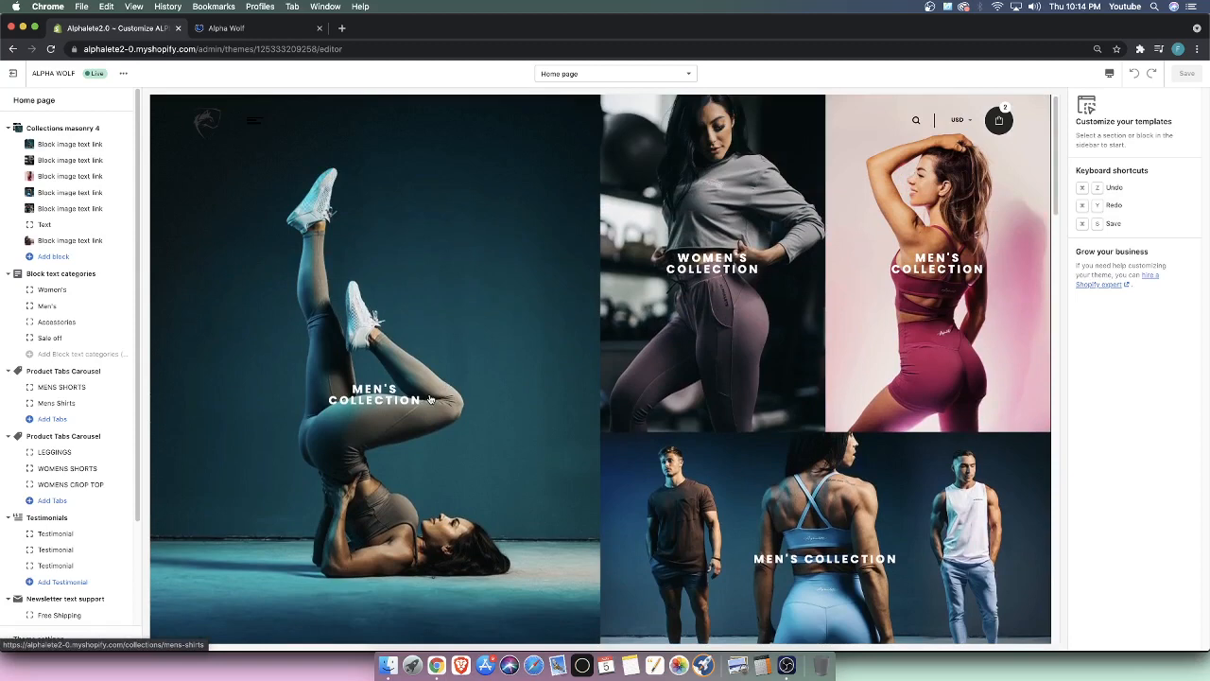
scroll(113, 372, "down", 5)
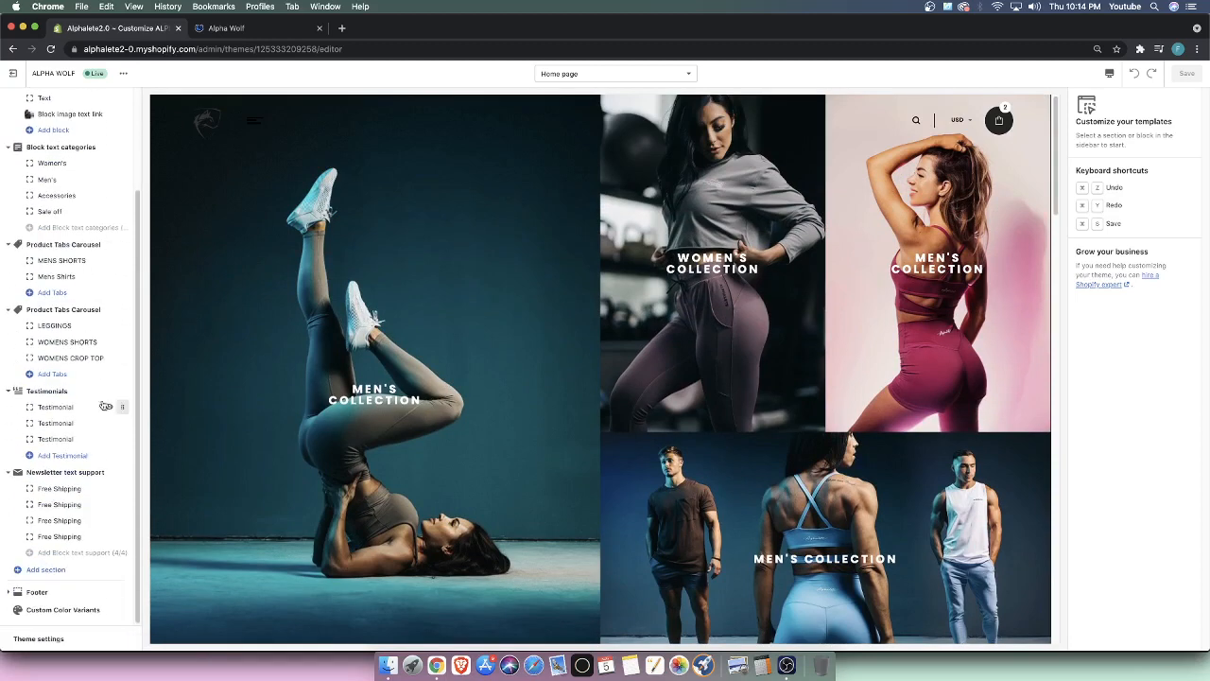
scroll(109, 406, "up", 5)
left_click(227, 28)
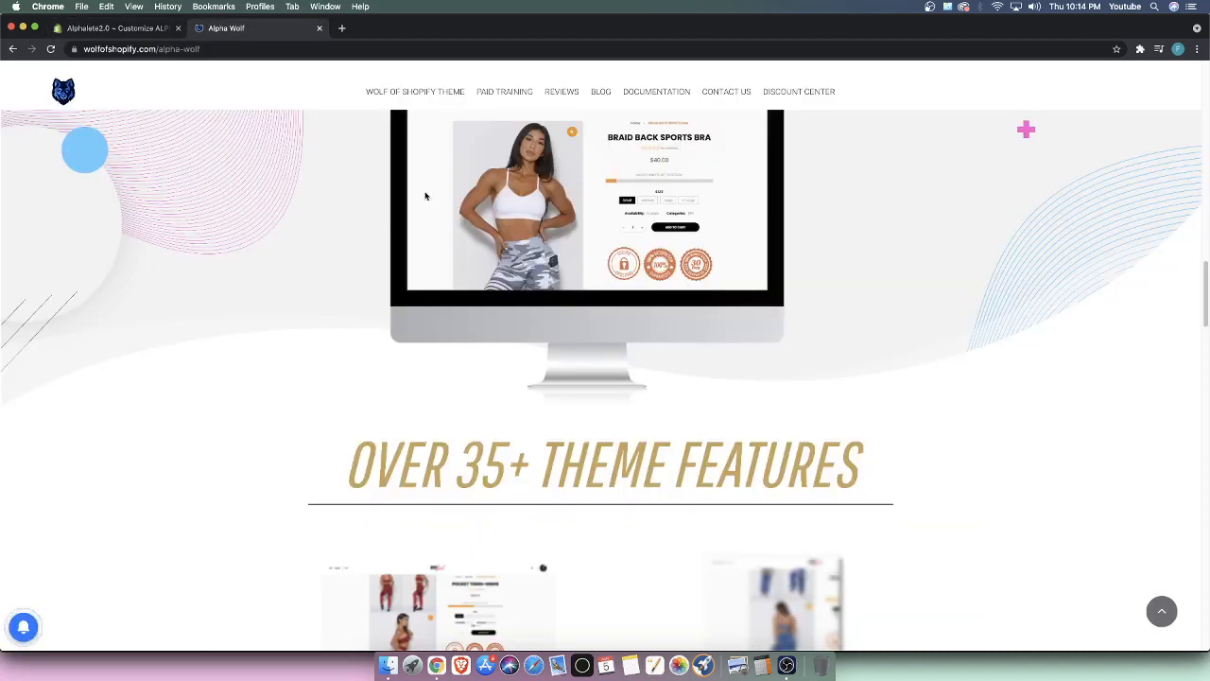
left_click(106, 29)
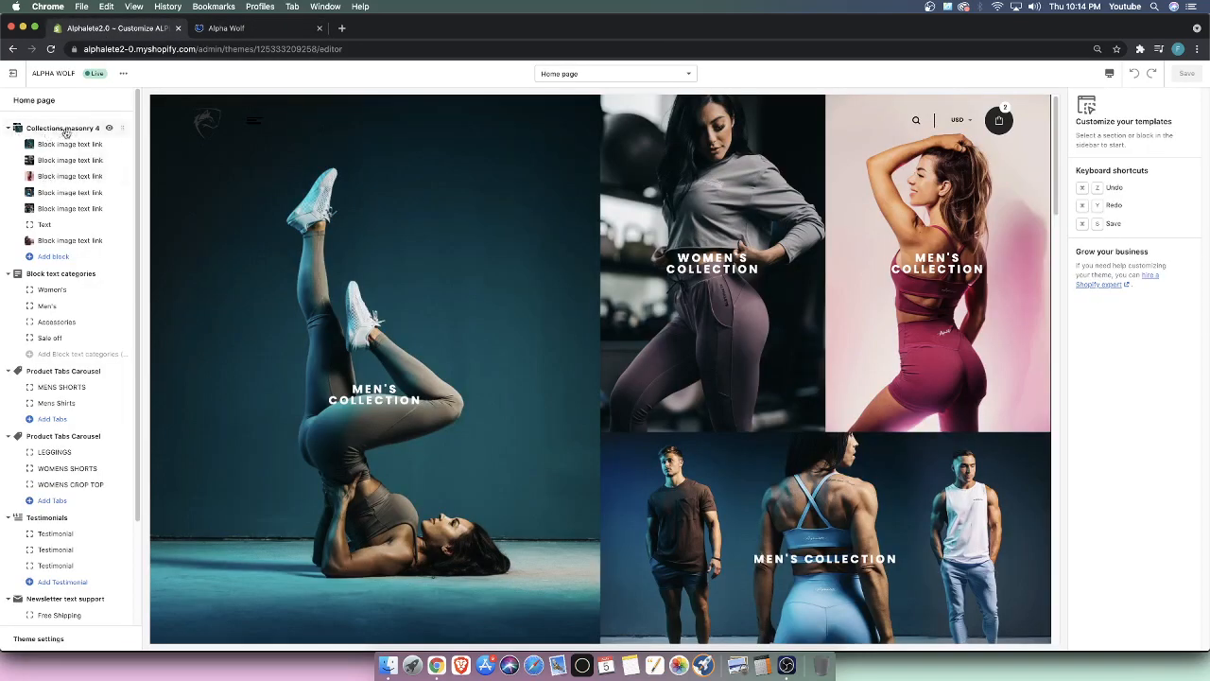
left_click(788, 665)
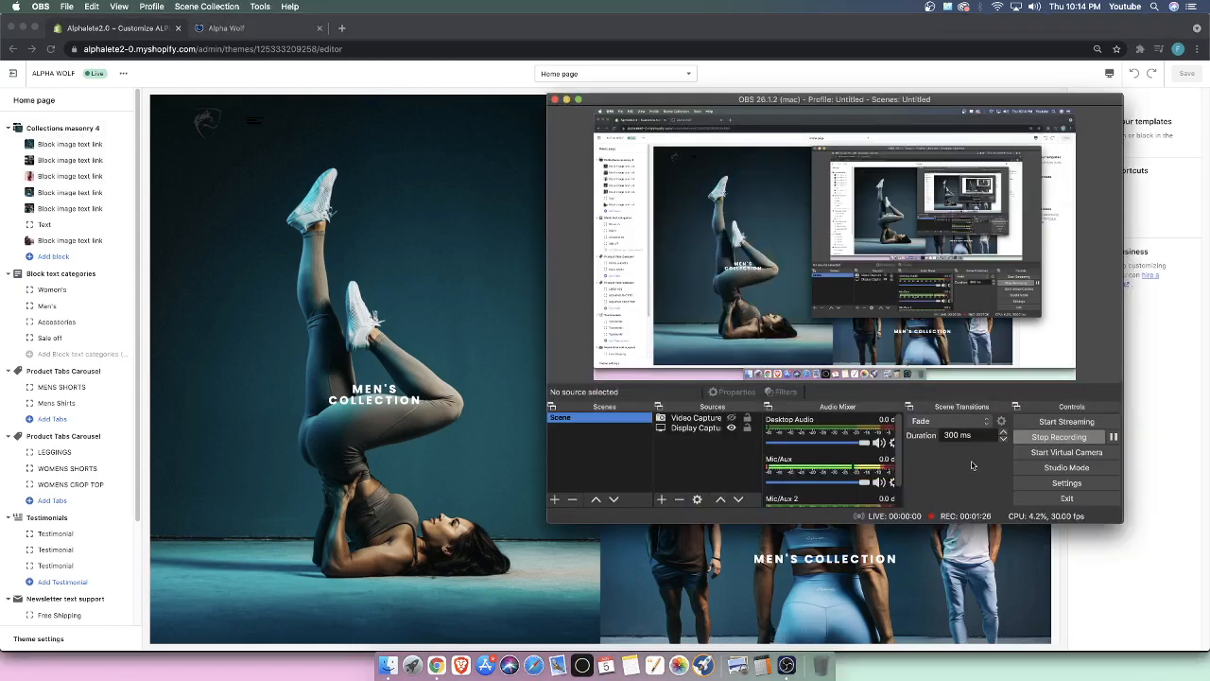
left_click(1152, 463)
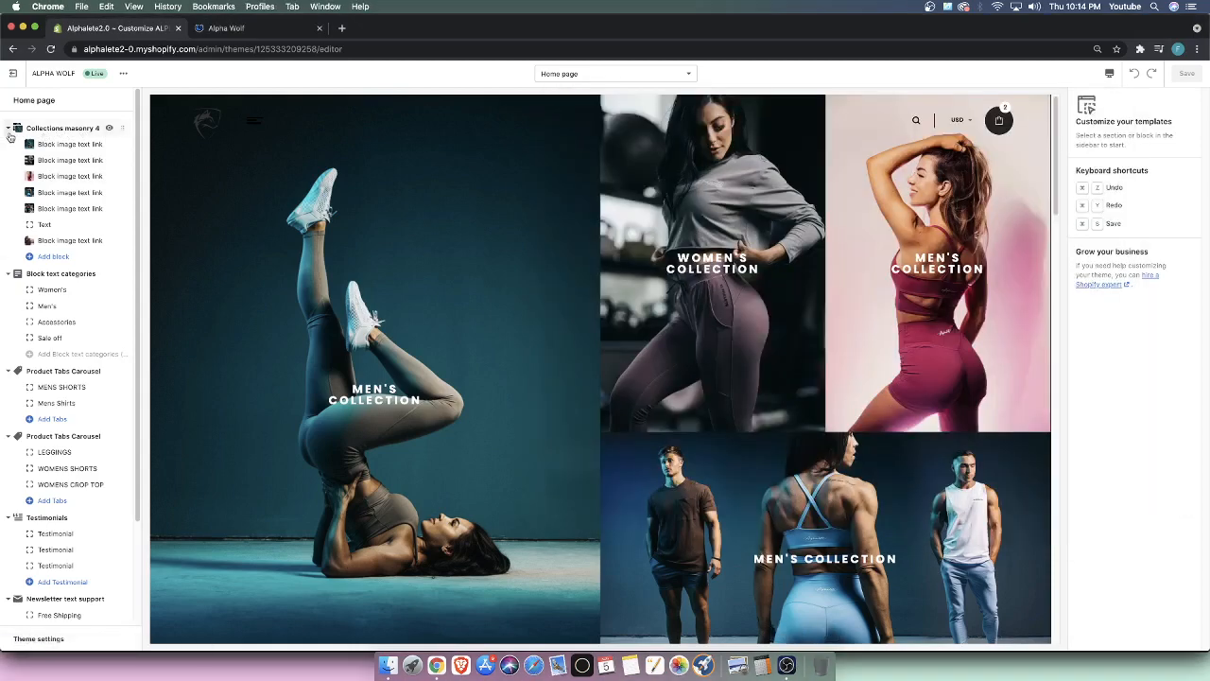
Browse the full list of theme sections and add a Collections masonry 4 section to the home page.
scroll(65, 596, "down", 3)
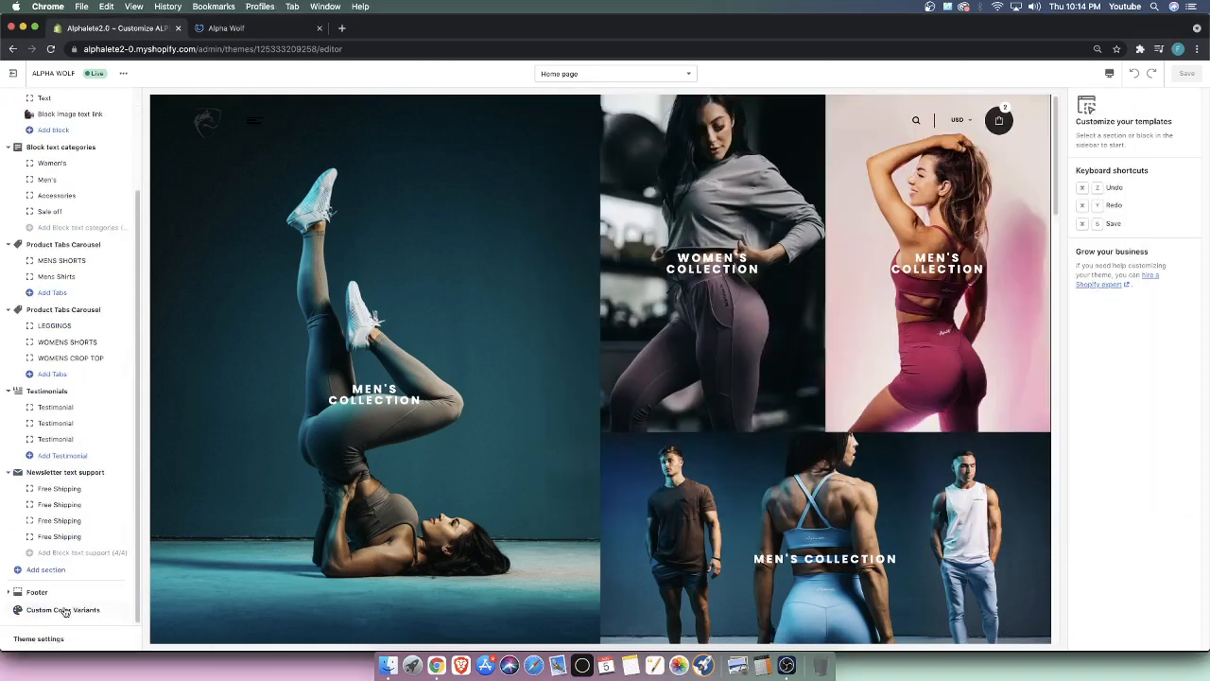
left_click(34, 570)
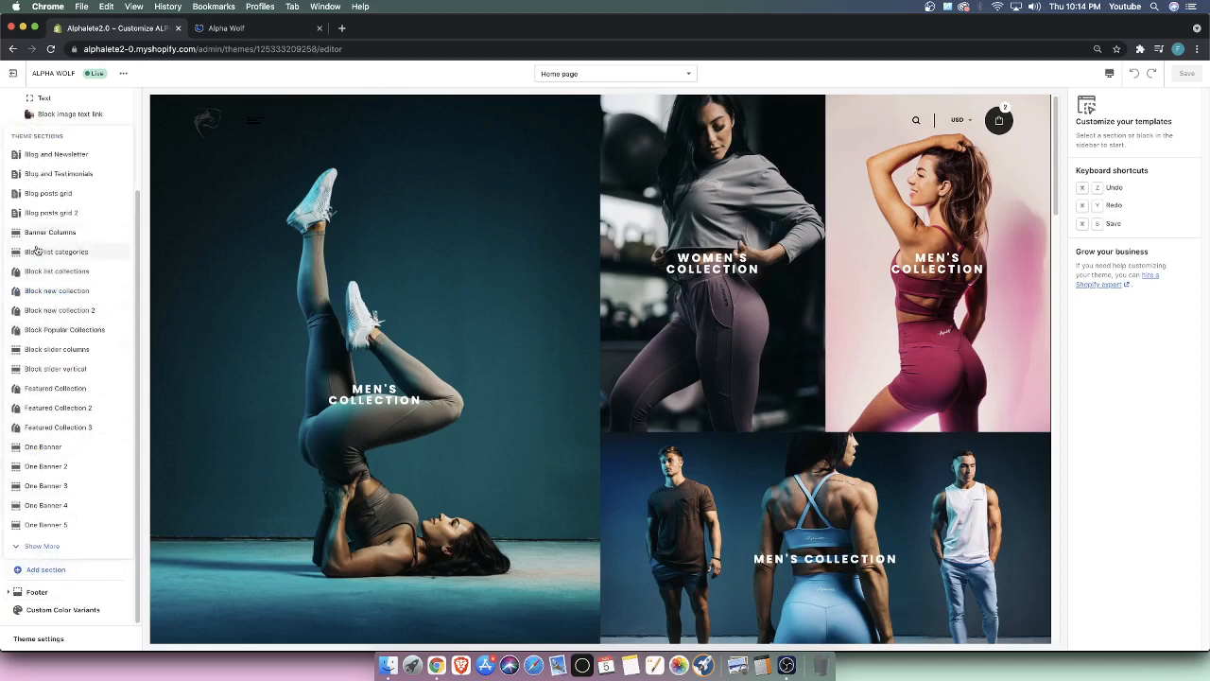
left_click(43, 546)
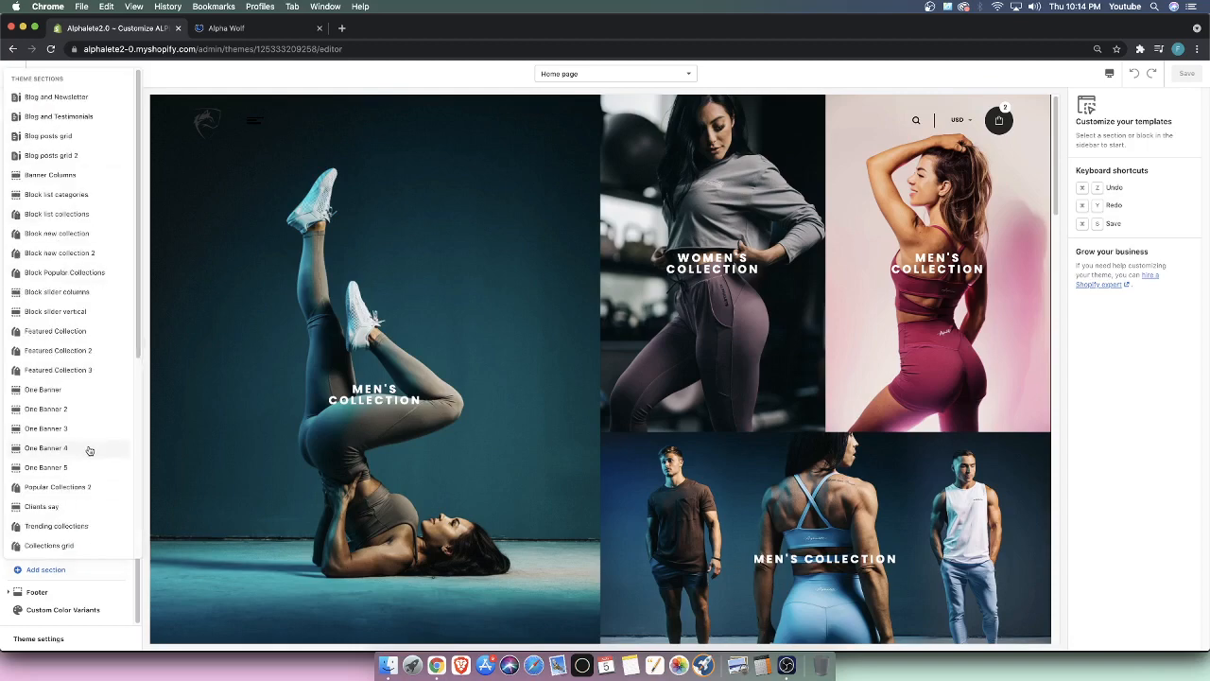
scroll(81, 431, "down", 2)
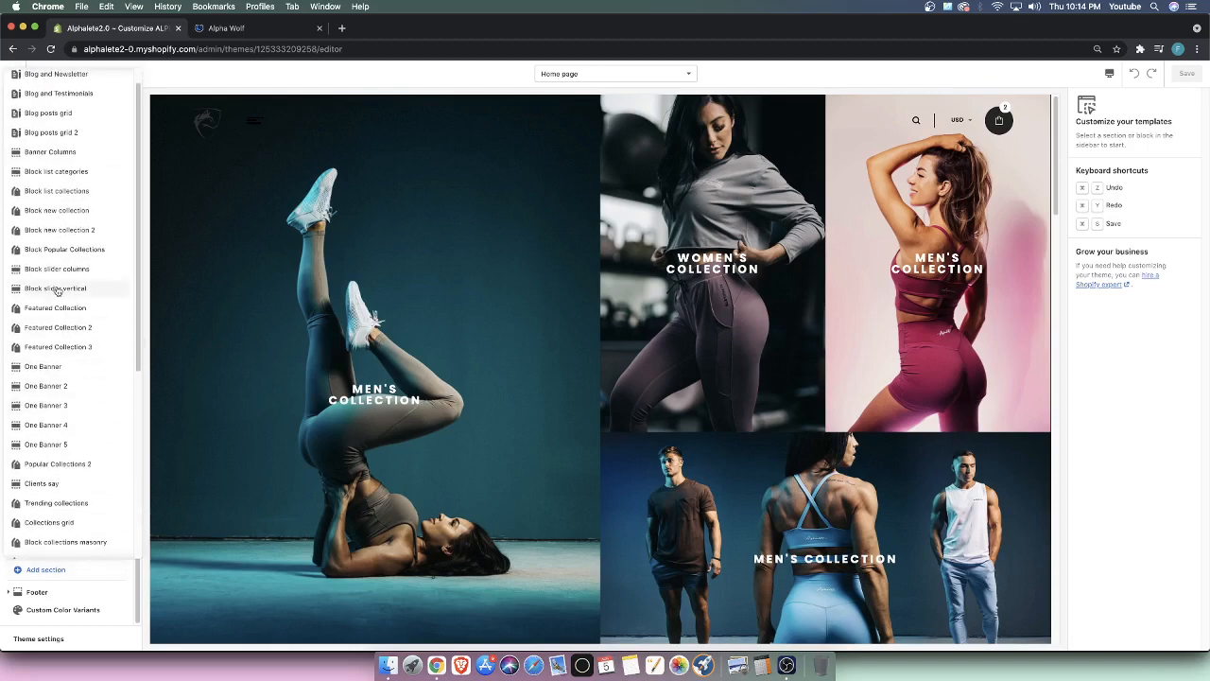
scroll(61, 350, "down", 5)
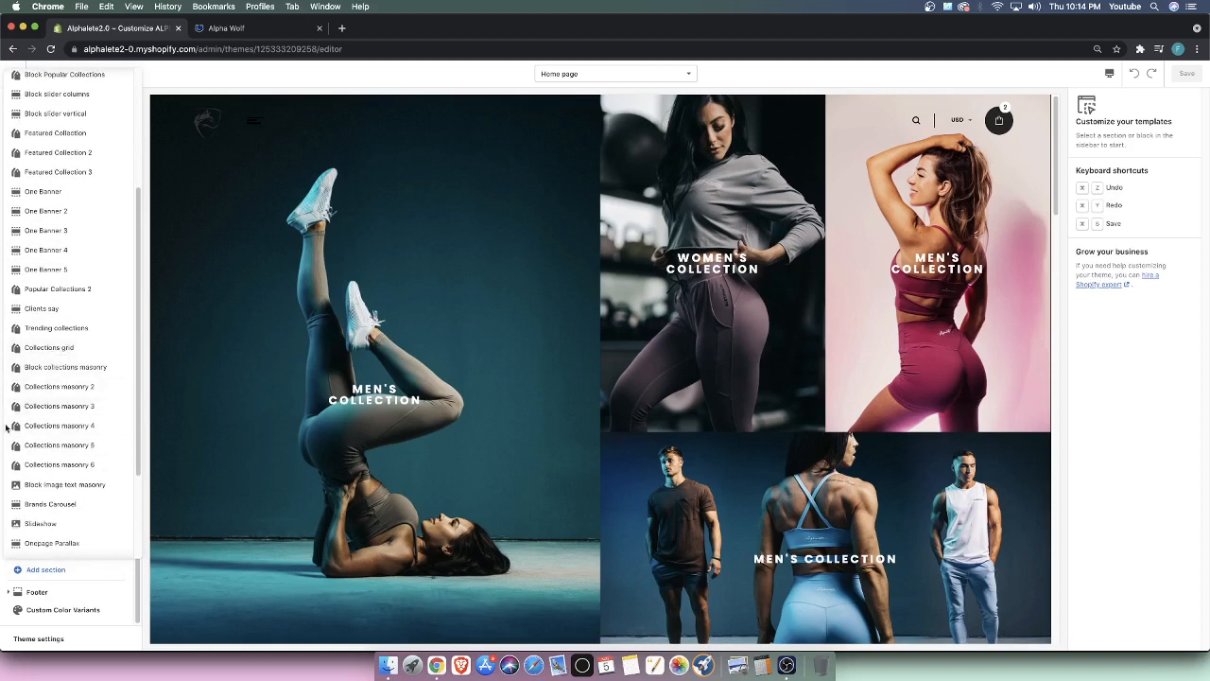
left_click(76, 426)
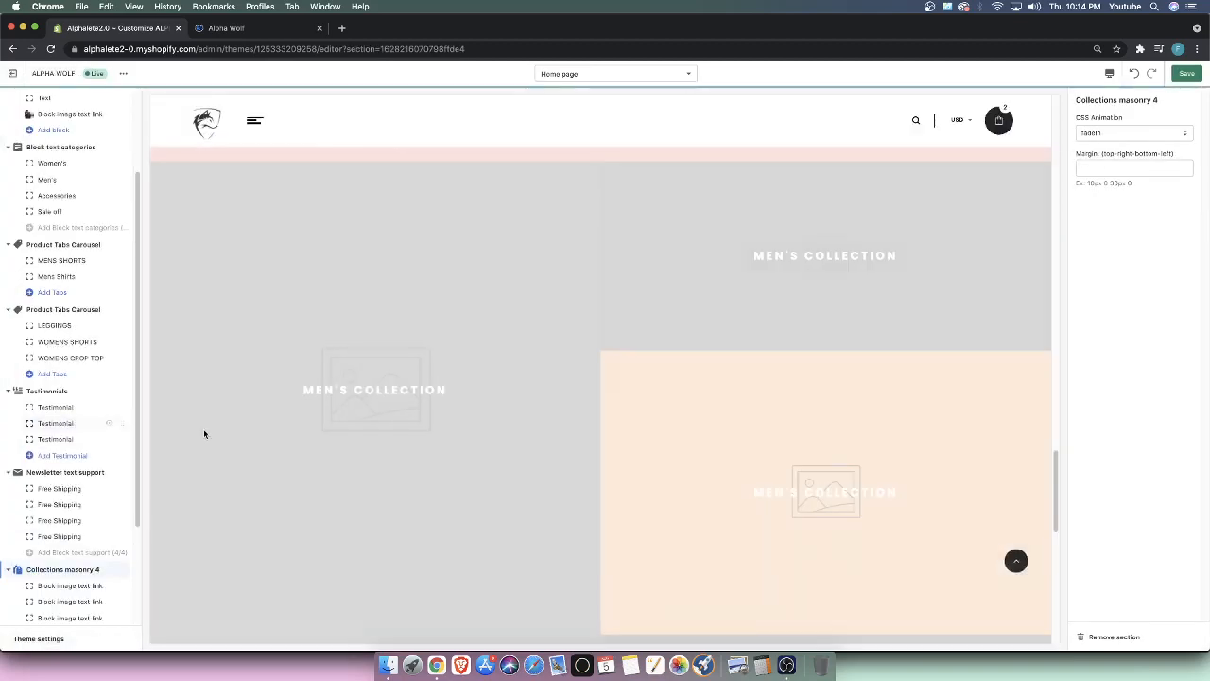
Open the settings of the first image text link block in the original Collections masonry 4 section.
scroll(404, 351, "up", 8)
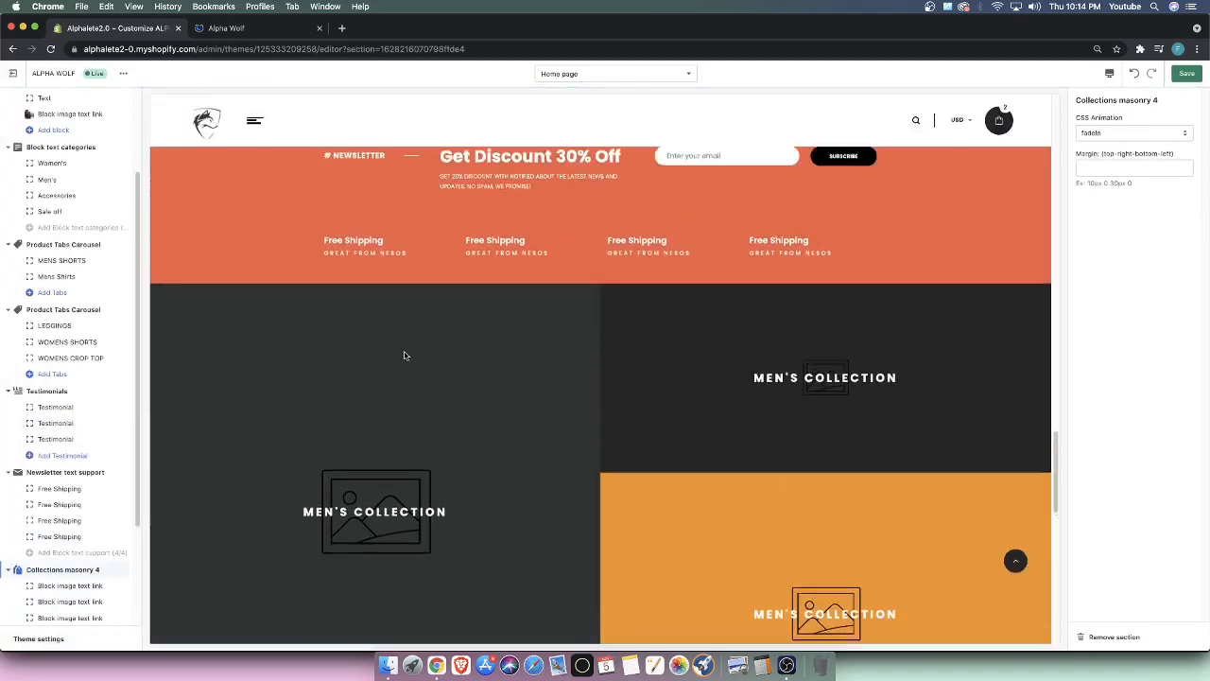
scroll(350, 354, "up", 20)
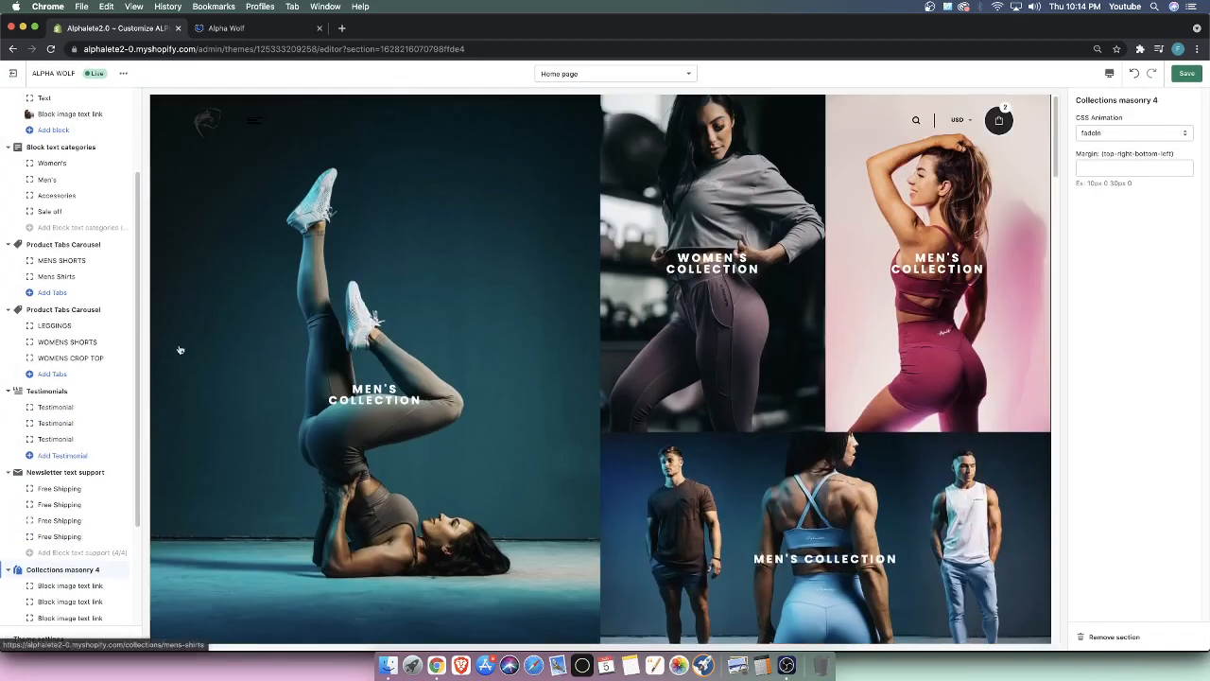
scroll(101, 212, "up", 3)
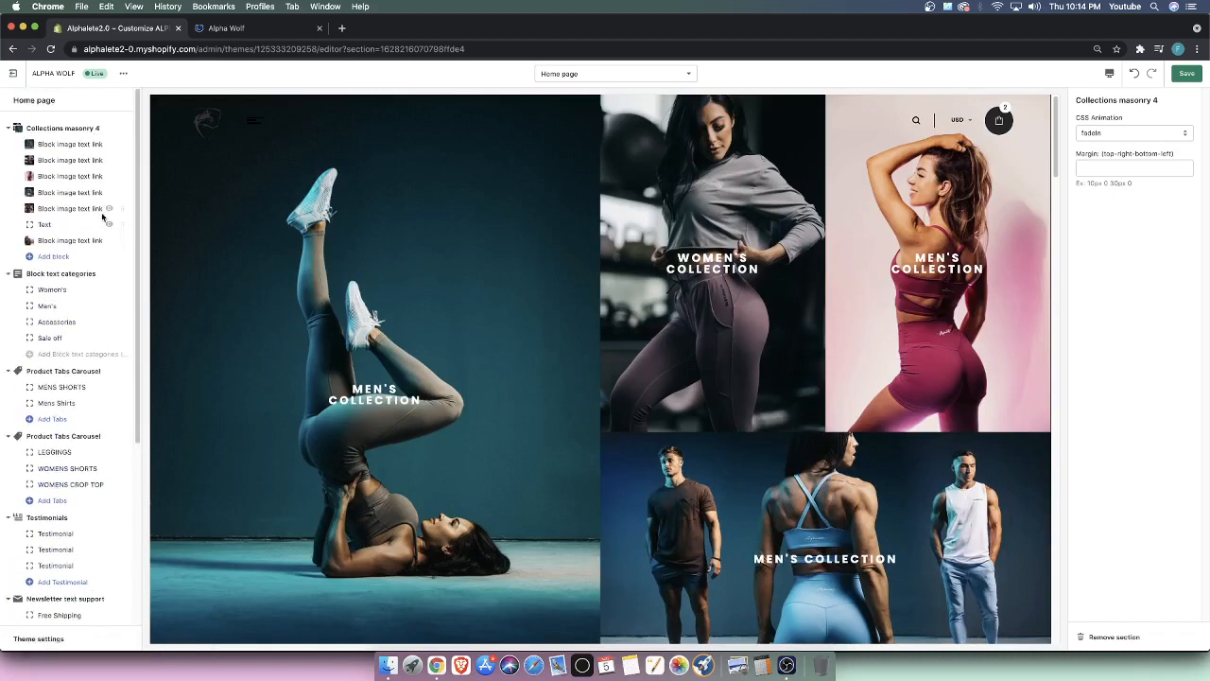
left_click(59, 143)
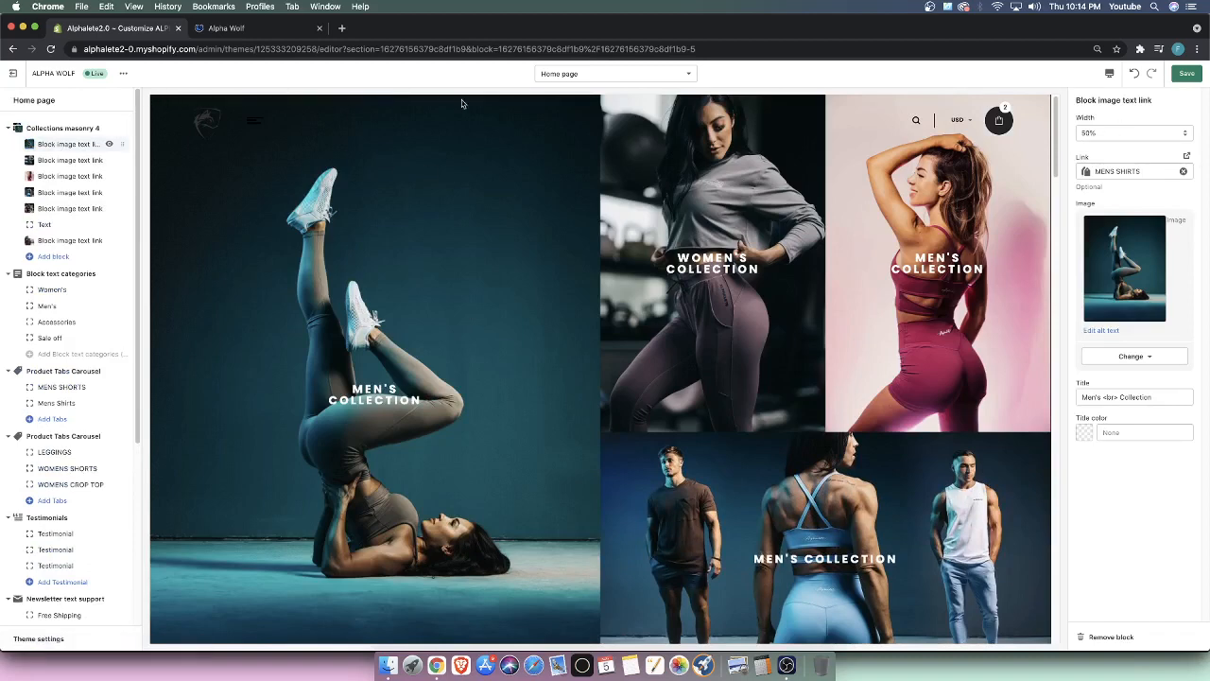
Examine the image layout of the original masonry section in the preview and open its second image text link block's settings.
scroll(275, 381, "down", 2)
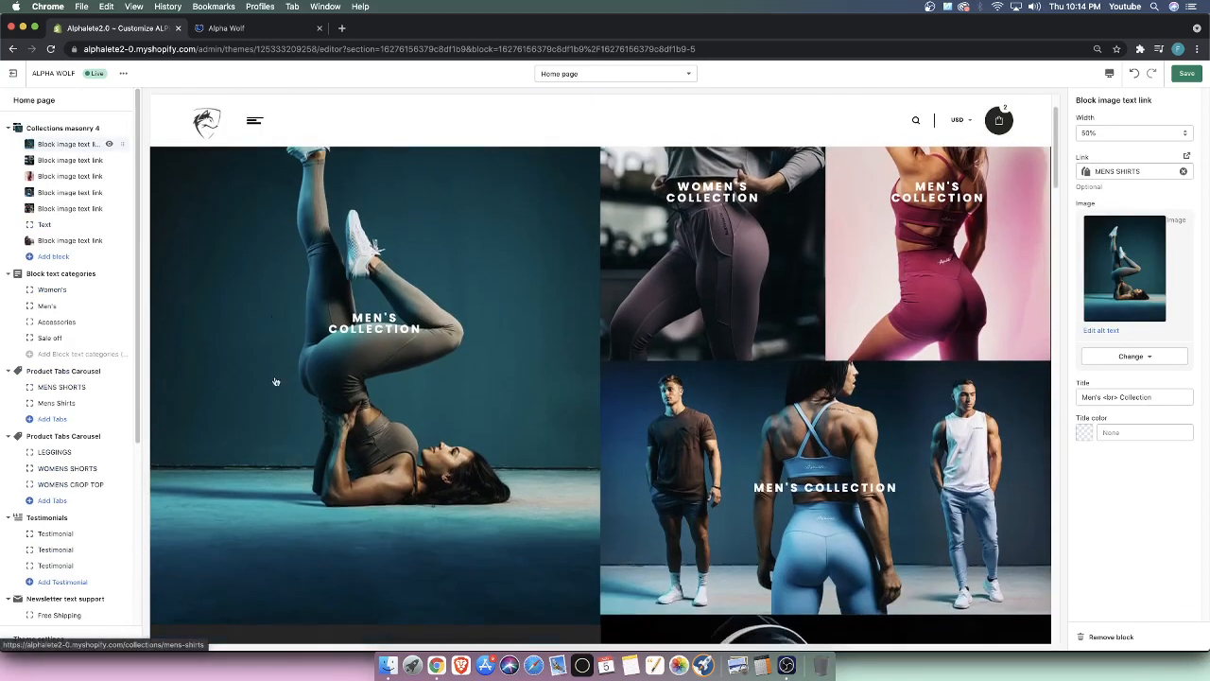
scroll(447, 337, "up", 2)
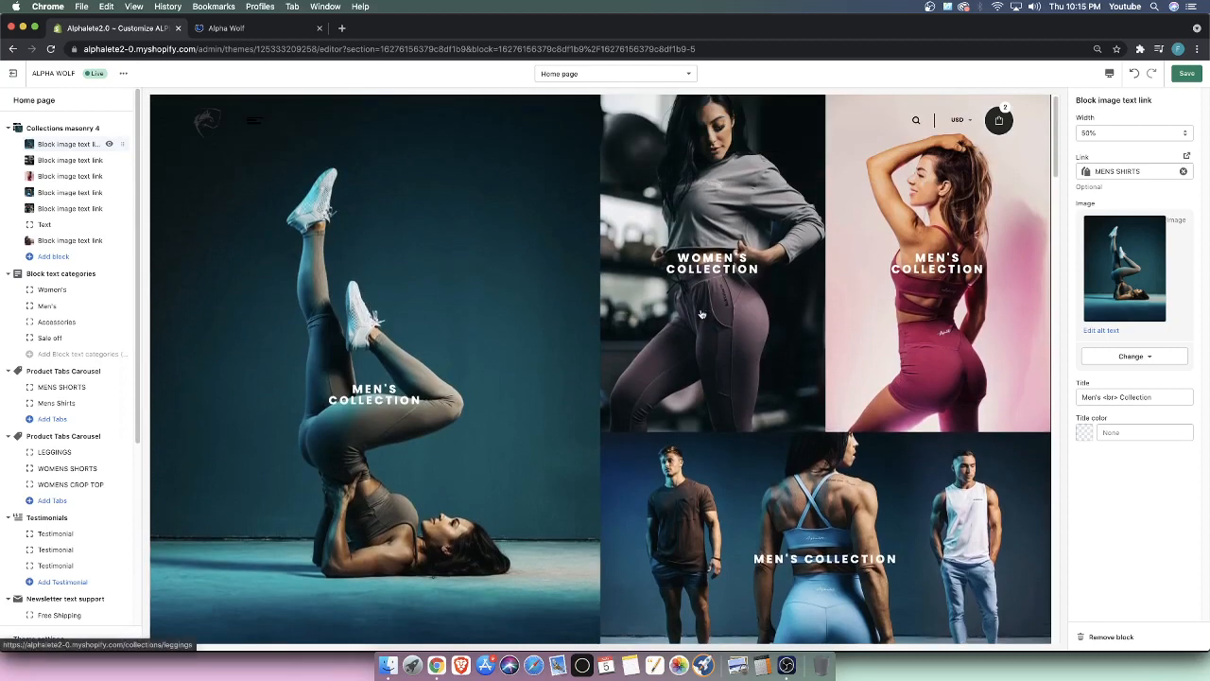
scroll(743, 378, "down", 6)
scroll(745, 433, "up", 6)
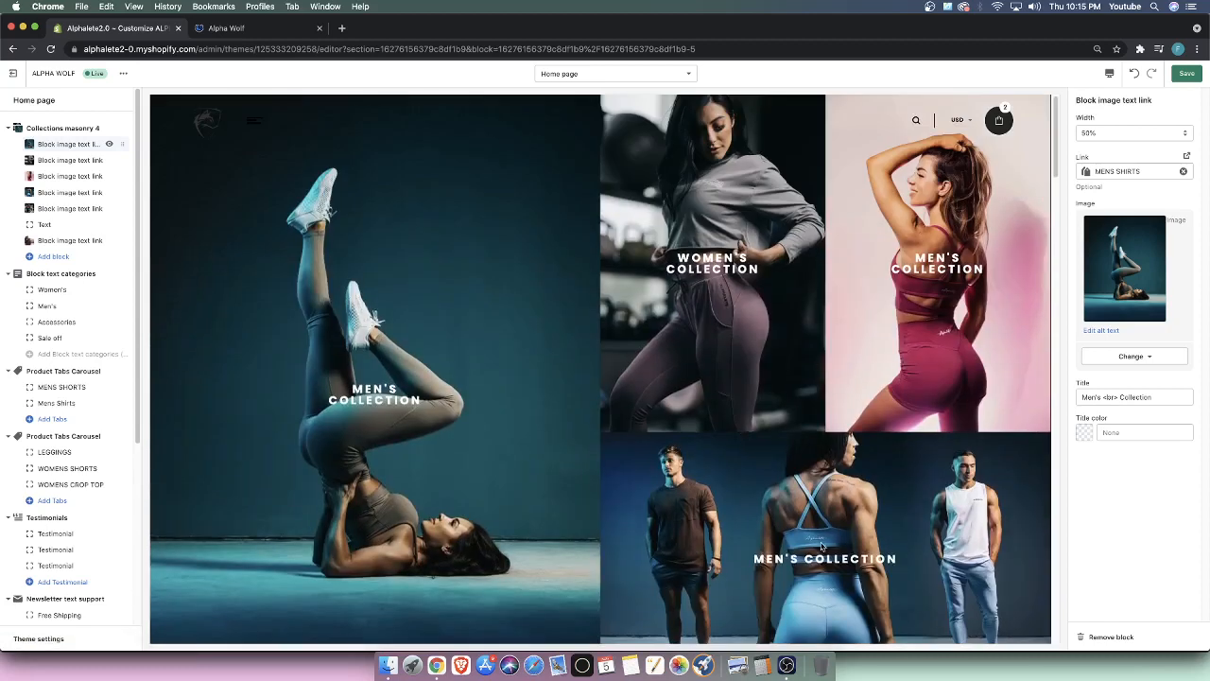
scroll(821, 547, "down", 3)
scroll(745, 400, "up", 3)
scroll(647, 391, "down", 3)
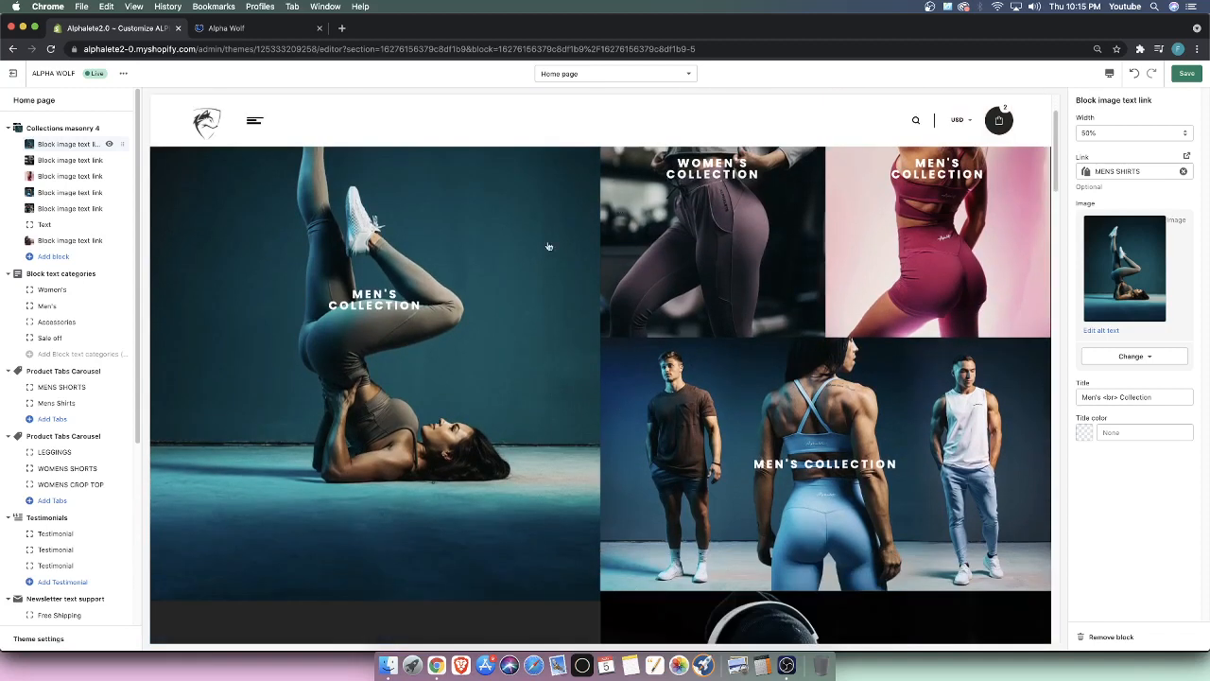
scroll(555, 417, "up", 3)
scroll(498, 448, "down", 3)
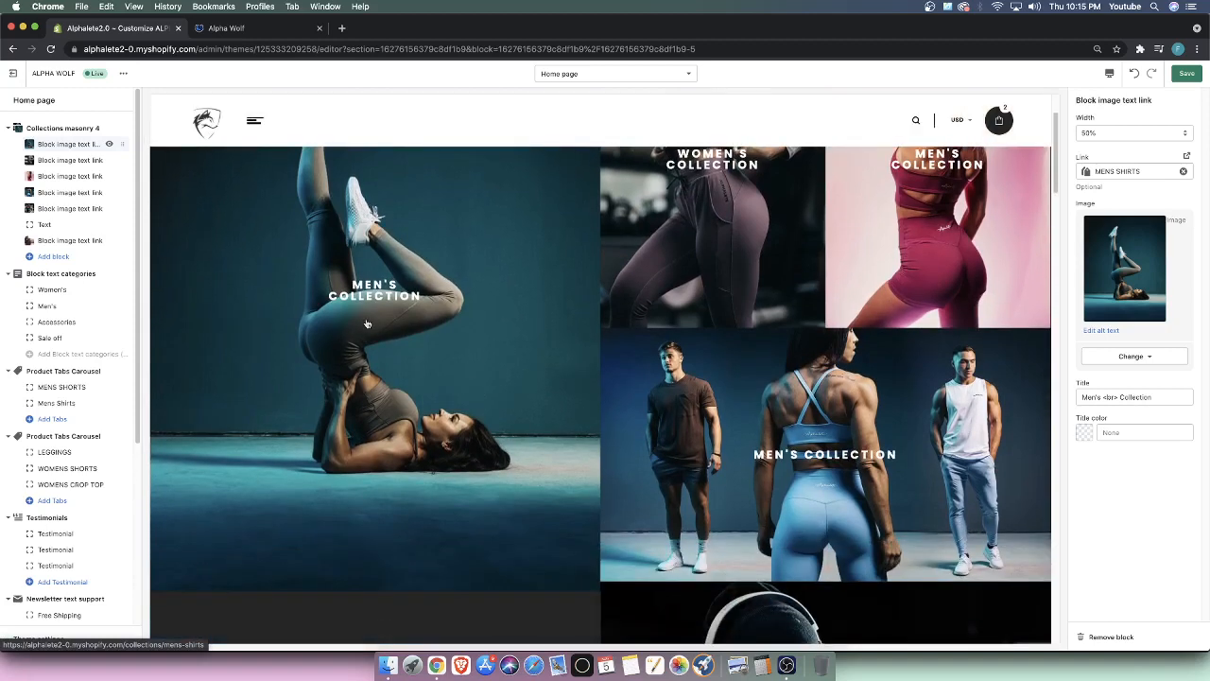
left_click(94, 160)
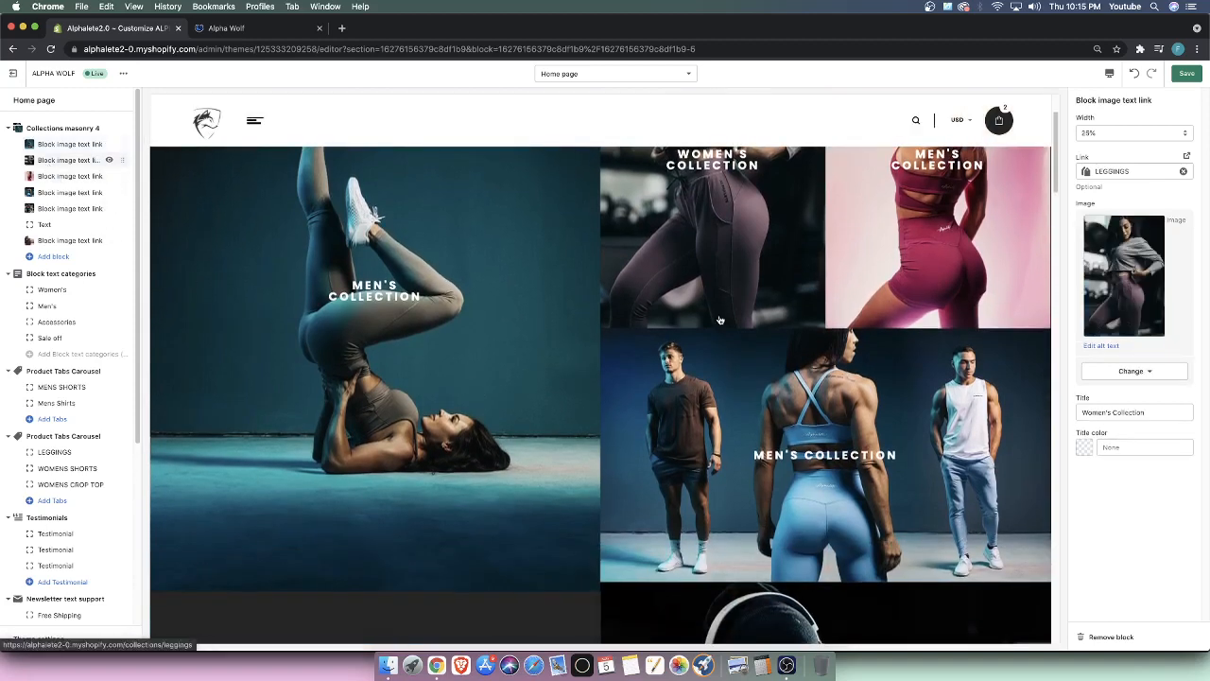
Check the width settings of the third and fourth image text link blocks in the original masonry section against the preview.
scroll(260, 247, "up", 3)
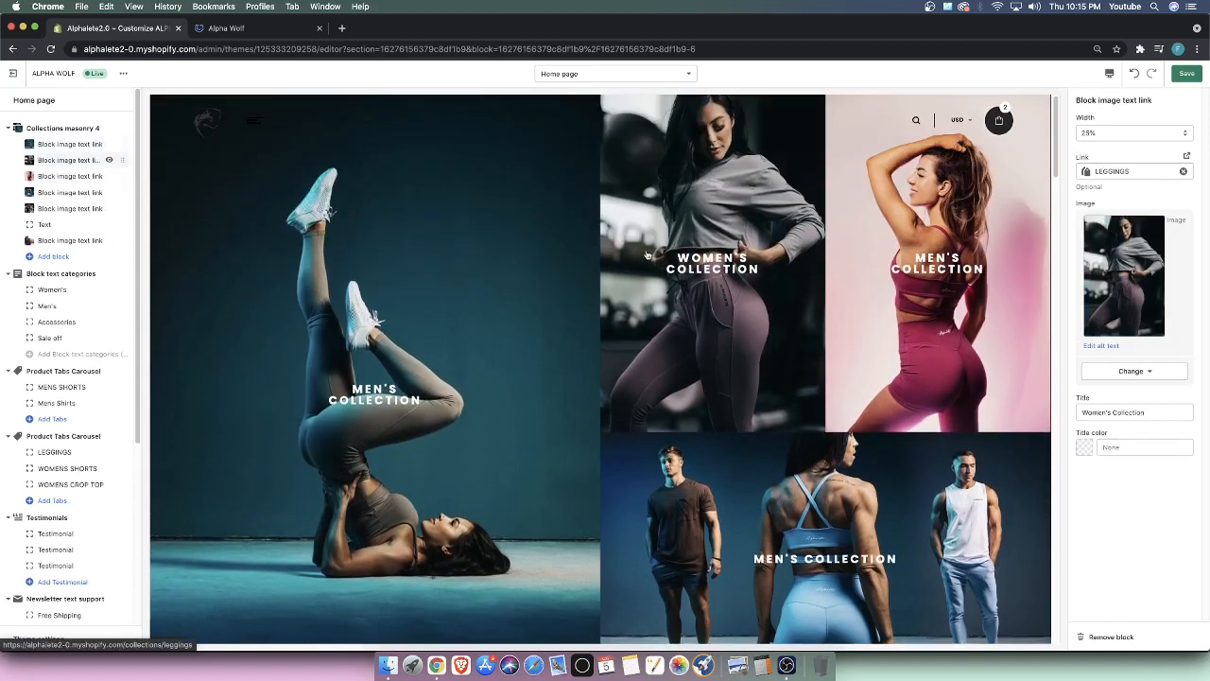
left_click(59, 177)
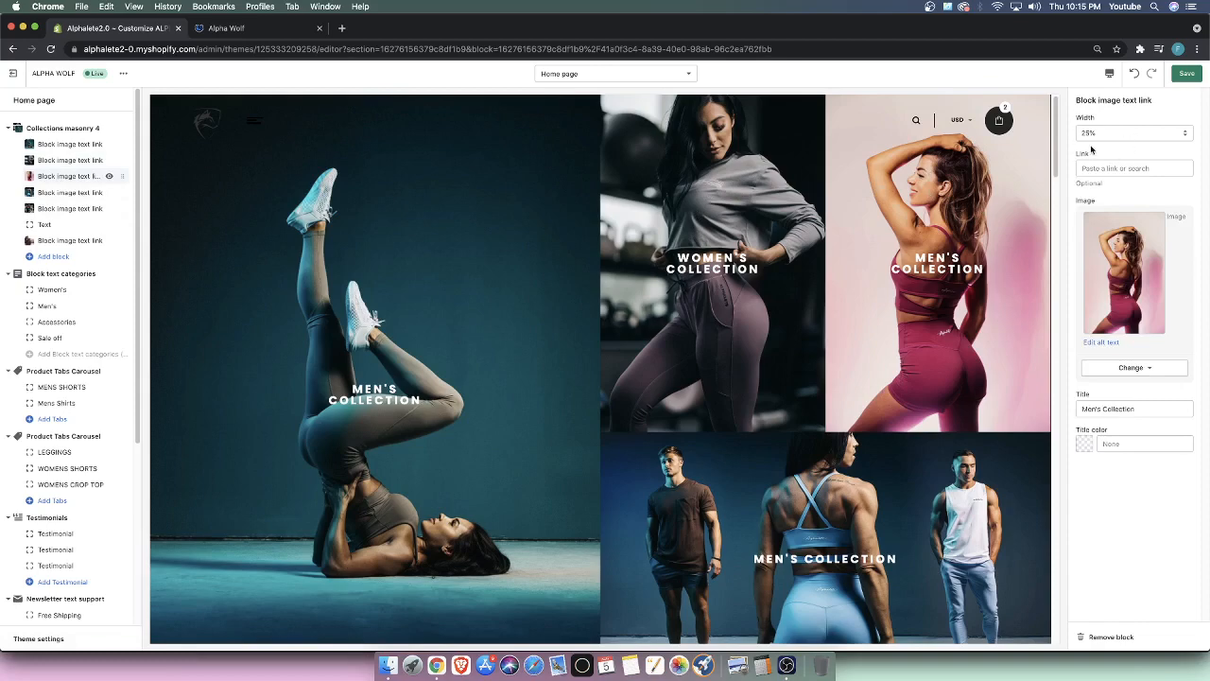
left_click(68, 192)
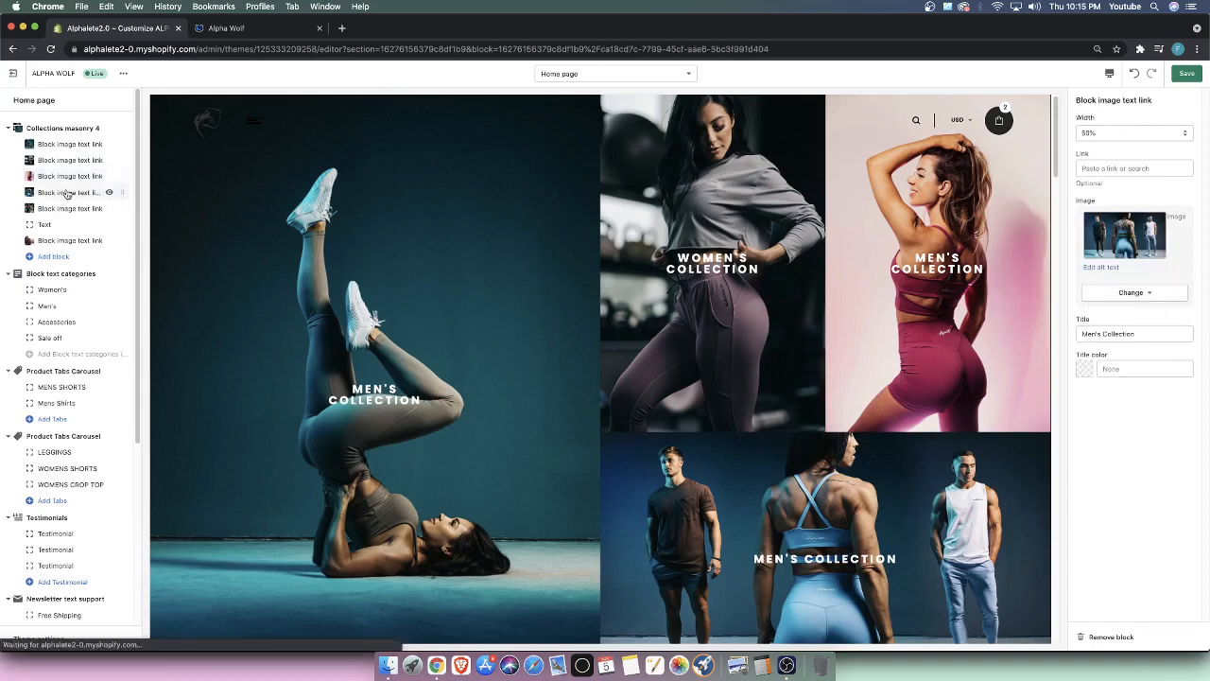
scroll(558, 350, "down", 3)
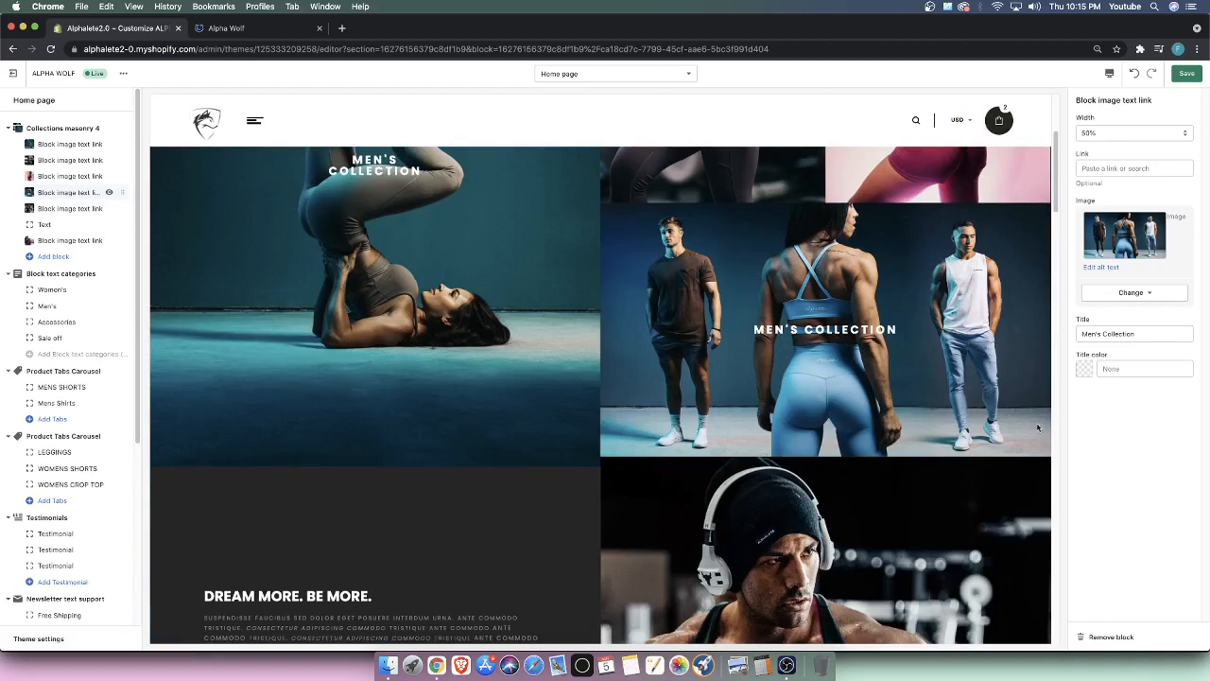
scroll(662, 437, "up", 3)
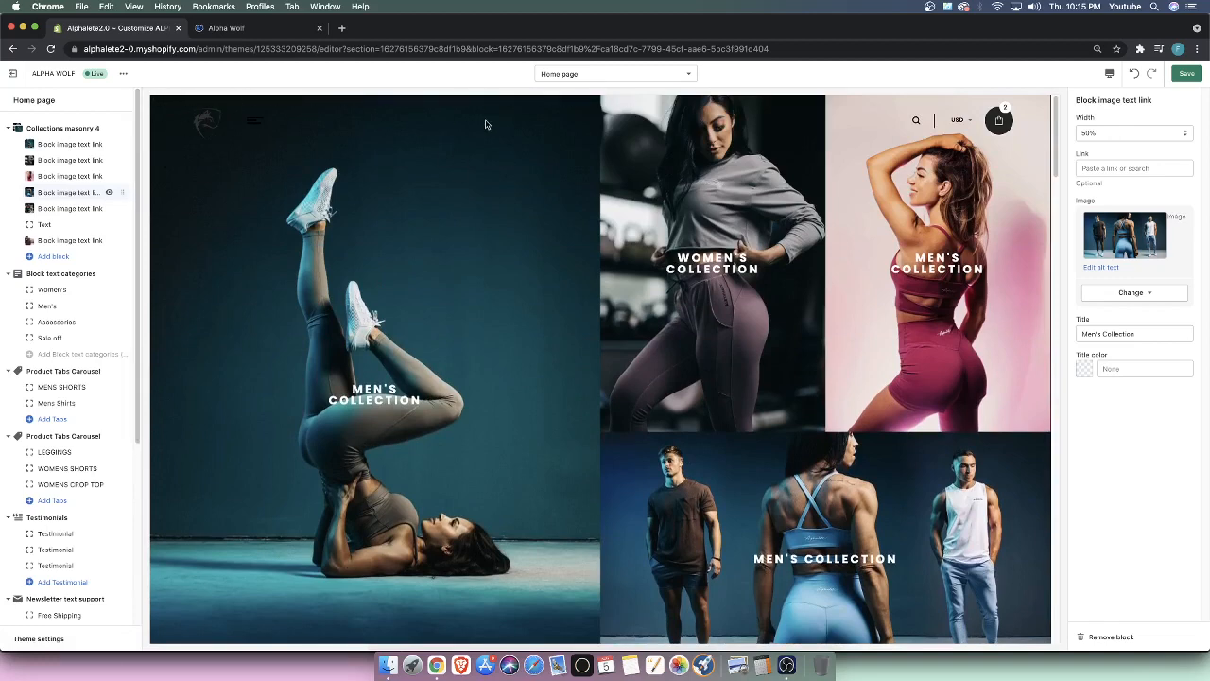
scroll(413, 321, "down", 2)
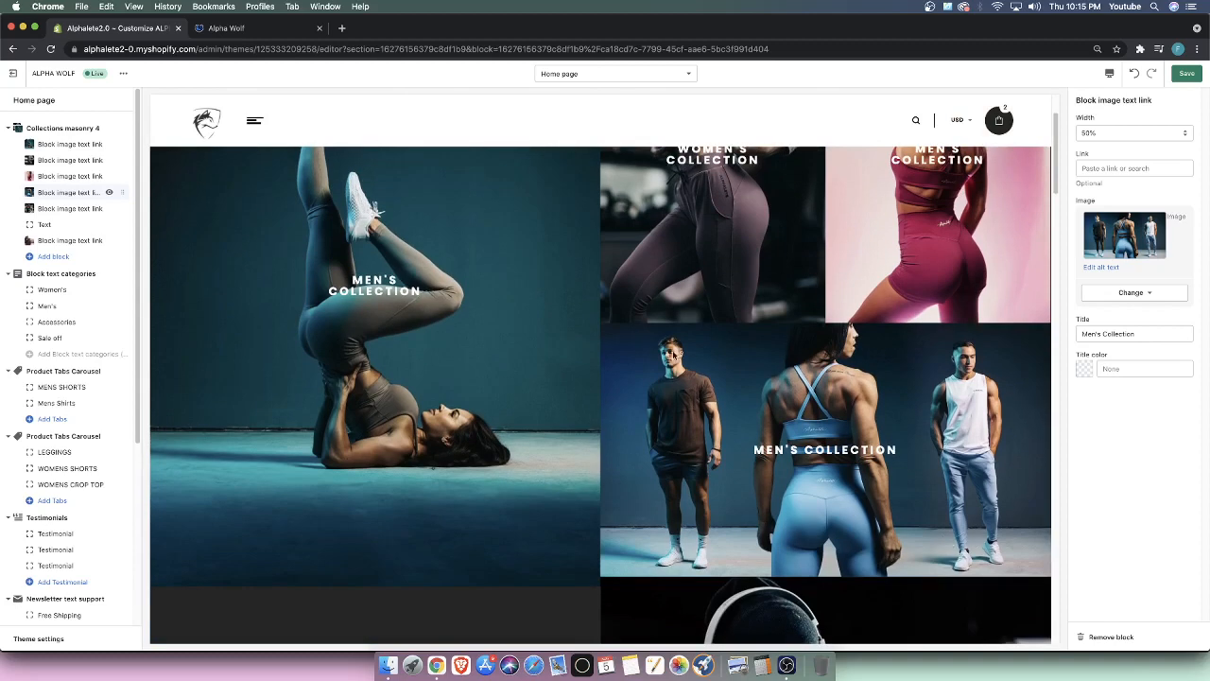
scroll(757, 408, "down", 4)
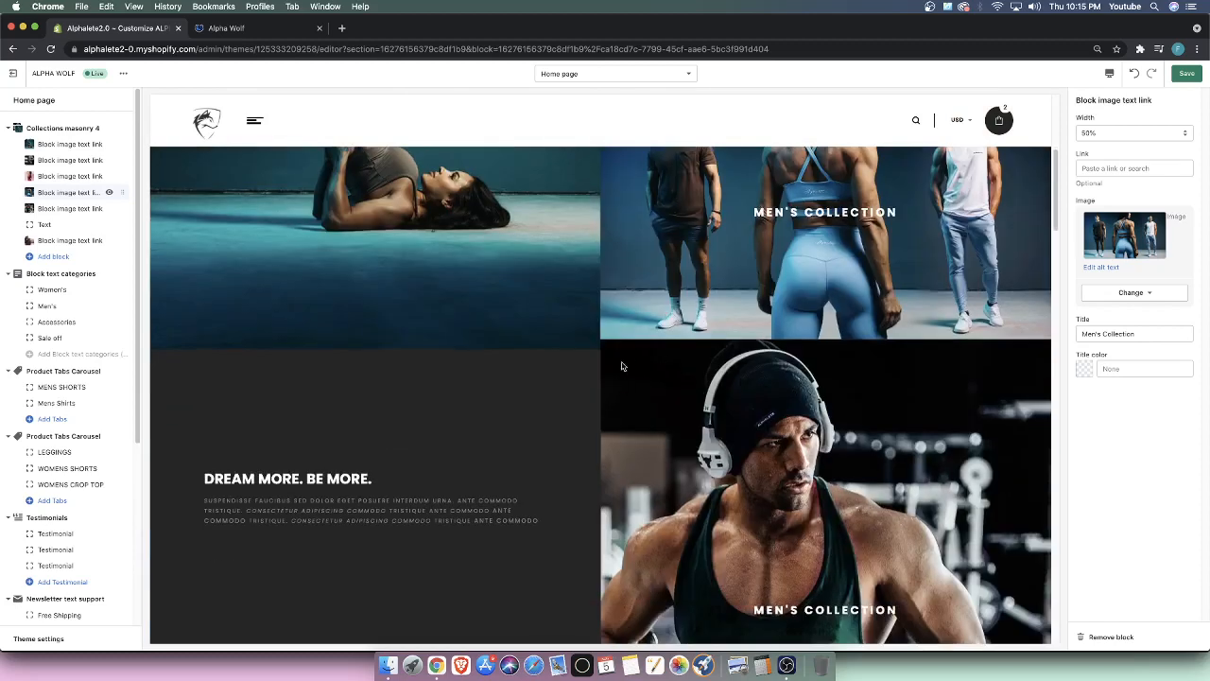
Open the fifth image text link block's settings in the original masonry section and examine its image in the preview.
left_click(62, 212)
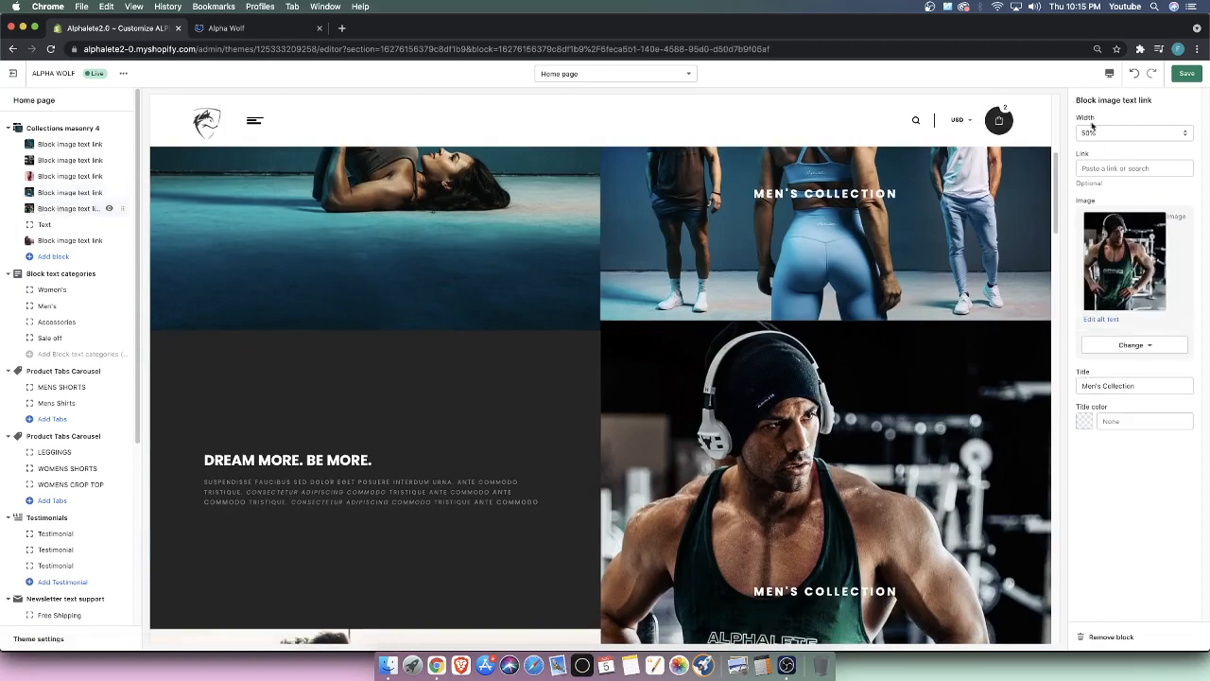
scroll(673, 395, "down", 2)
scroll(972, 245, "down", 5)
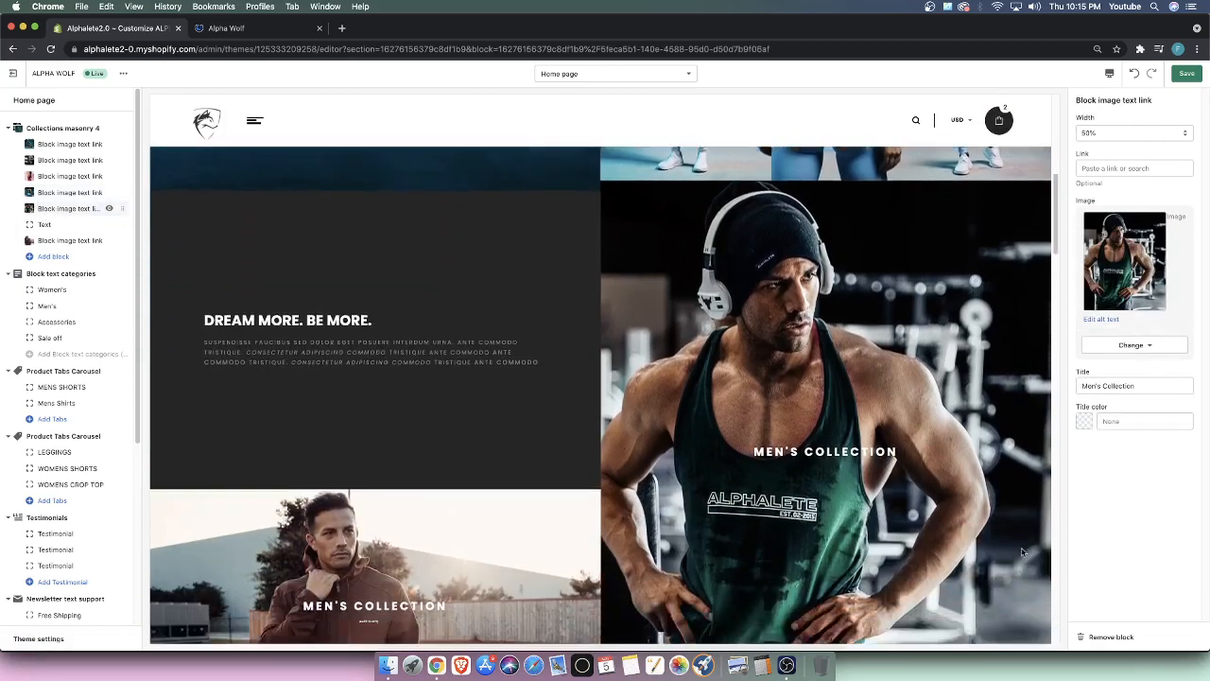
scroll(955, 230, "up", 4)
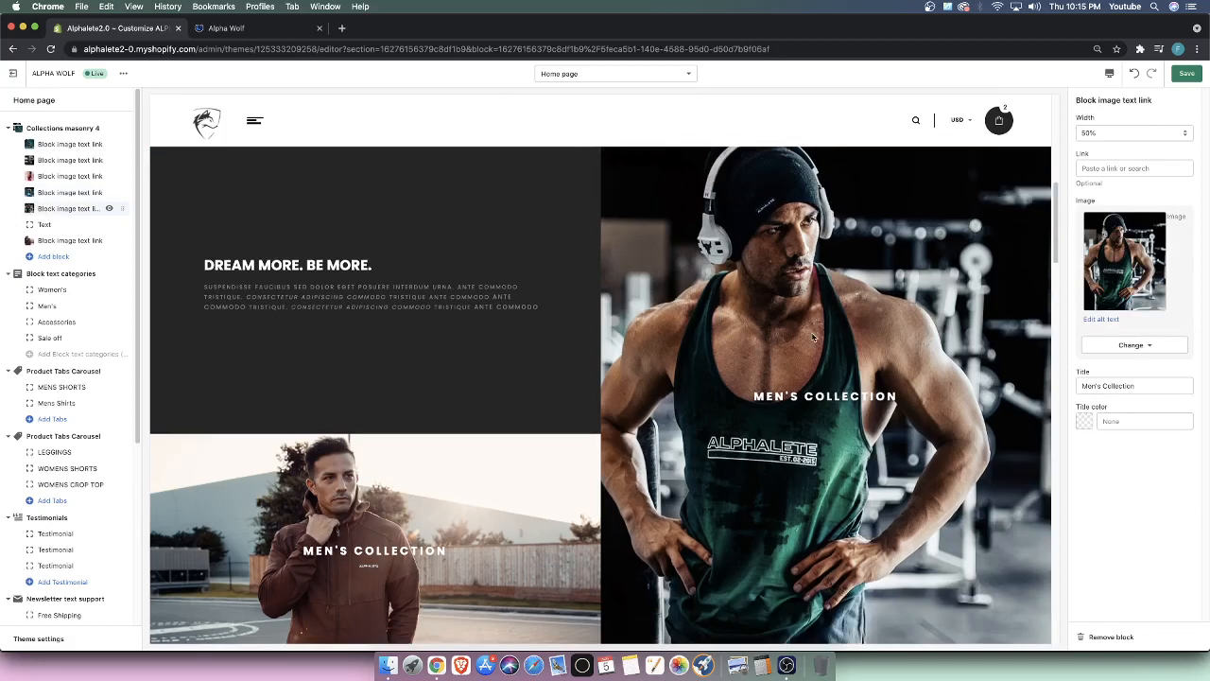
scroll(737, 264, "up", 1)
scroll(610, 550, "down", 3)
scroll(586, 411, "up", 2)
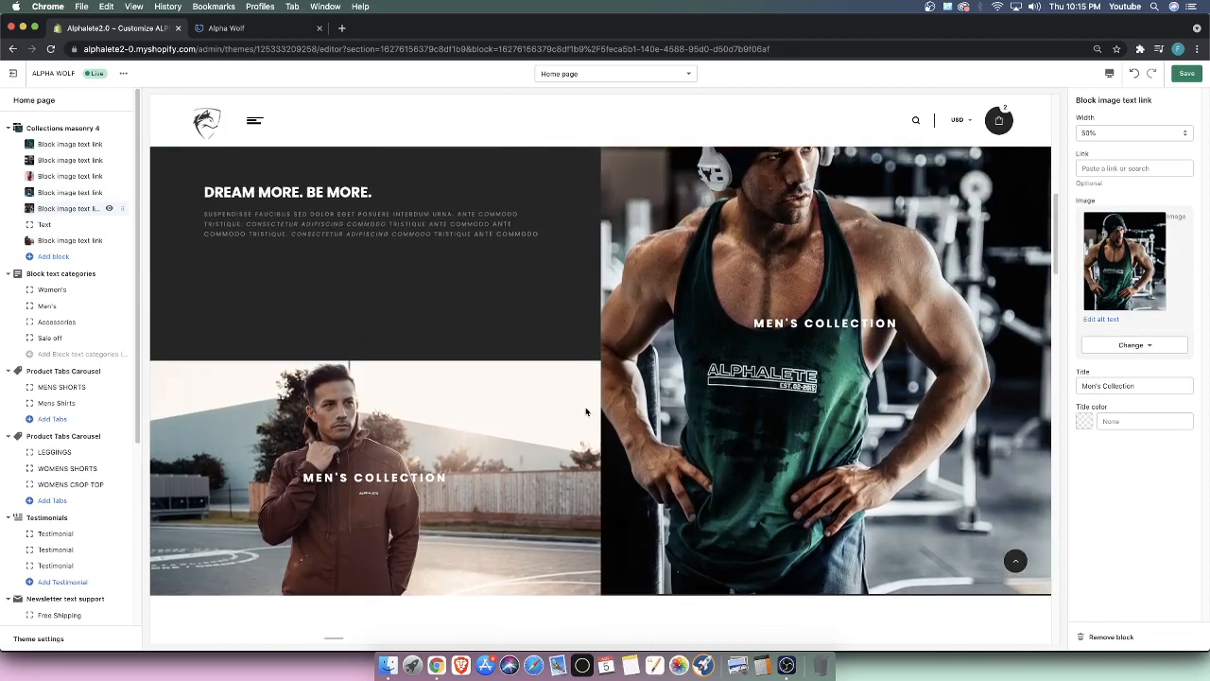
Open the Text block's settings in the original masonry section and view the text tile in the preview.
left_click(70, 227)
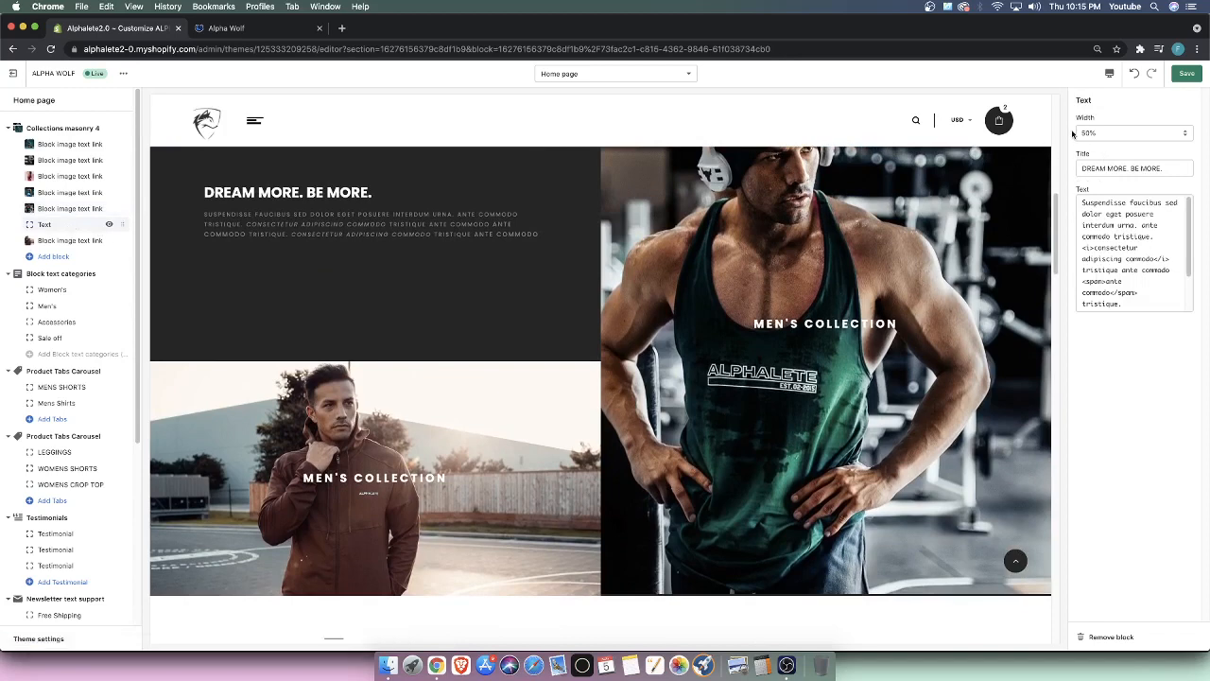
scroll(483, 360, "up", 4)
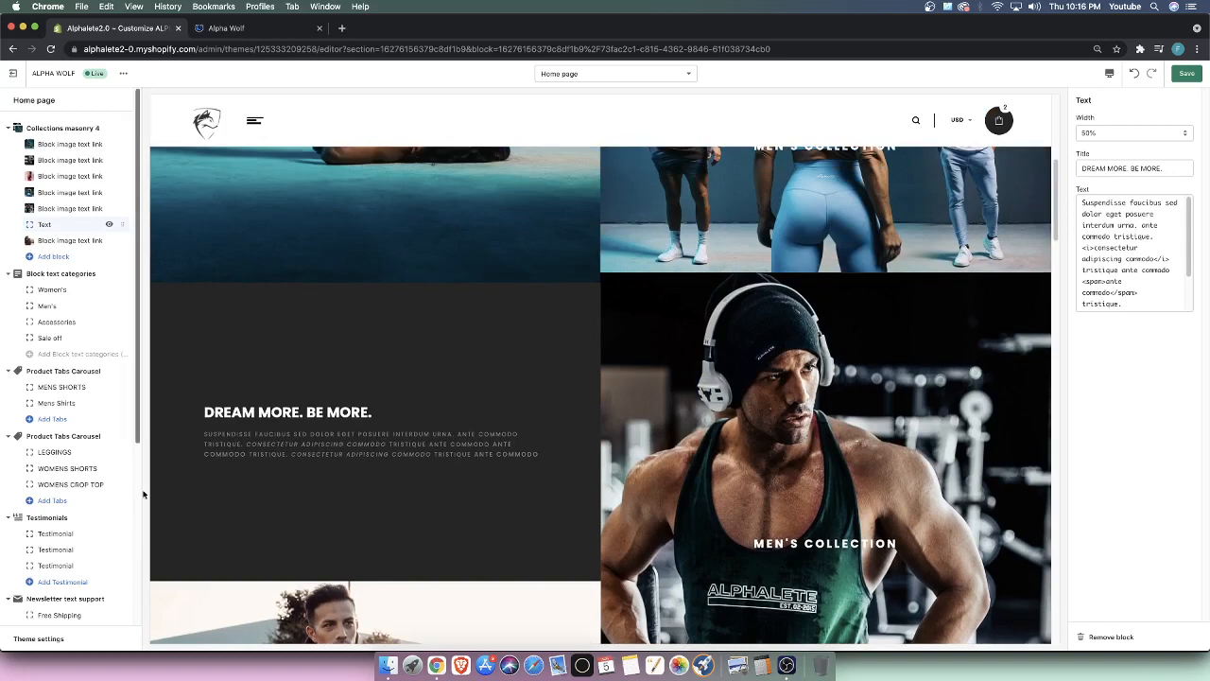
scroll(284, 443, "down", 4)
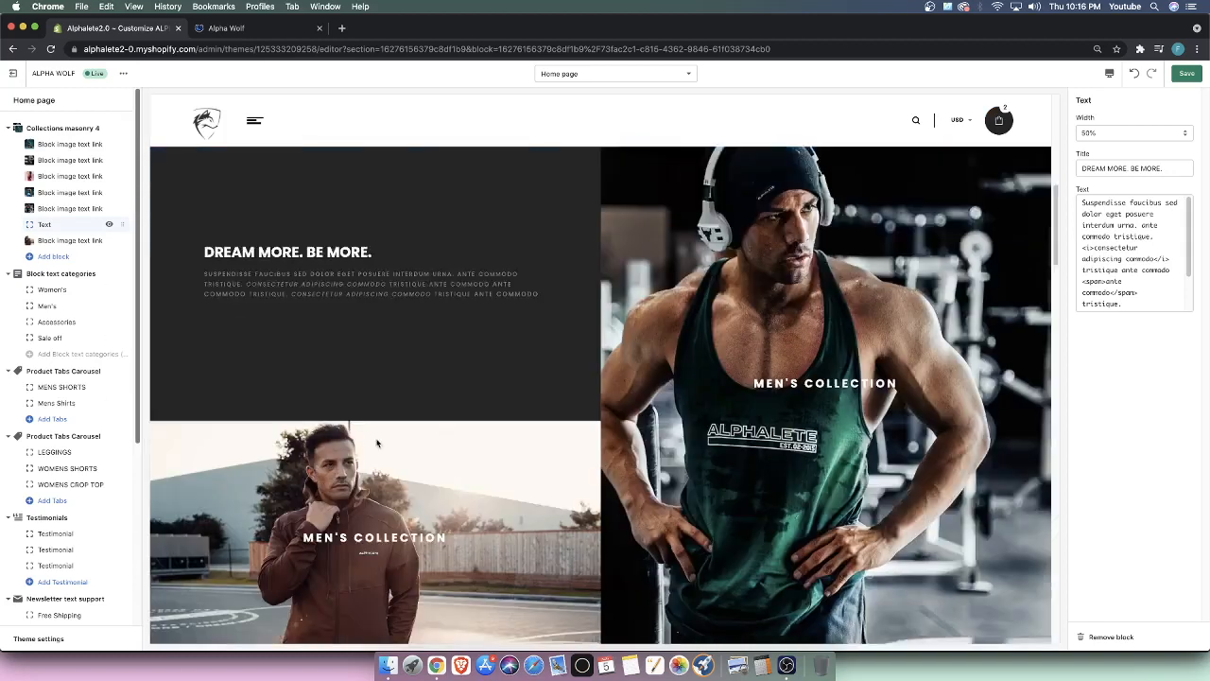
Open the last image text link block's settings in the original masonry section and examine how the lower tiles fit together.
left_click(80, 243)
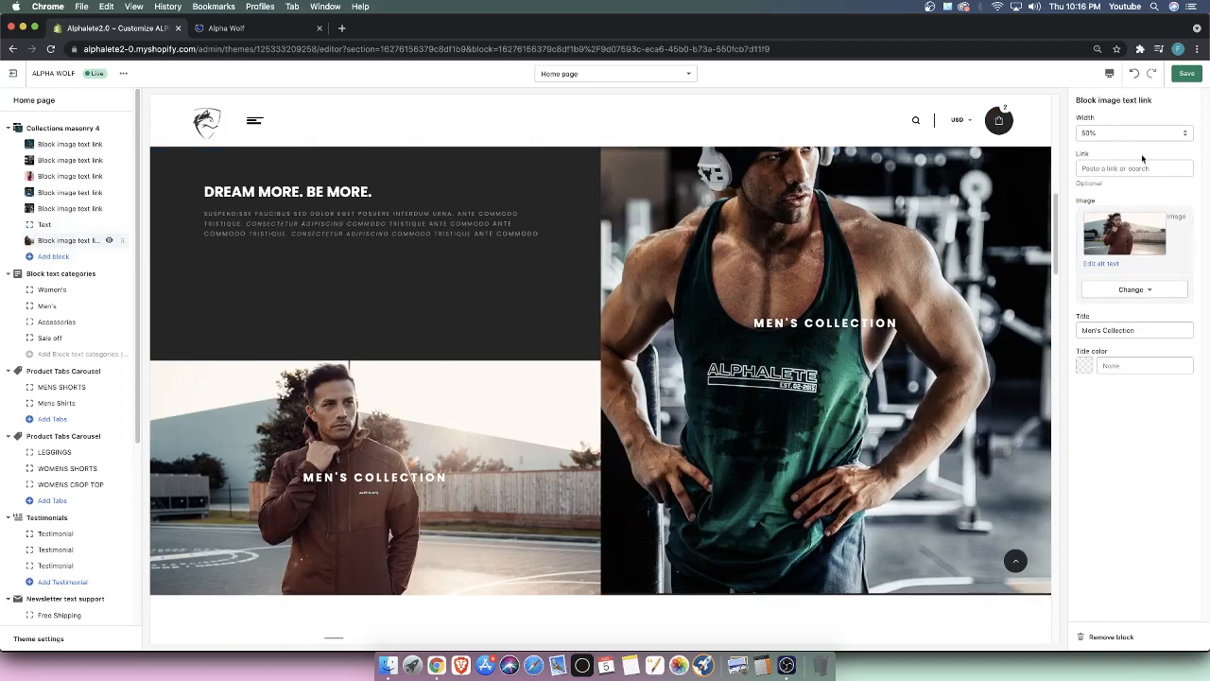
scroll(399, 511, "down", 1)
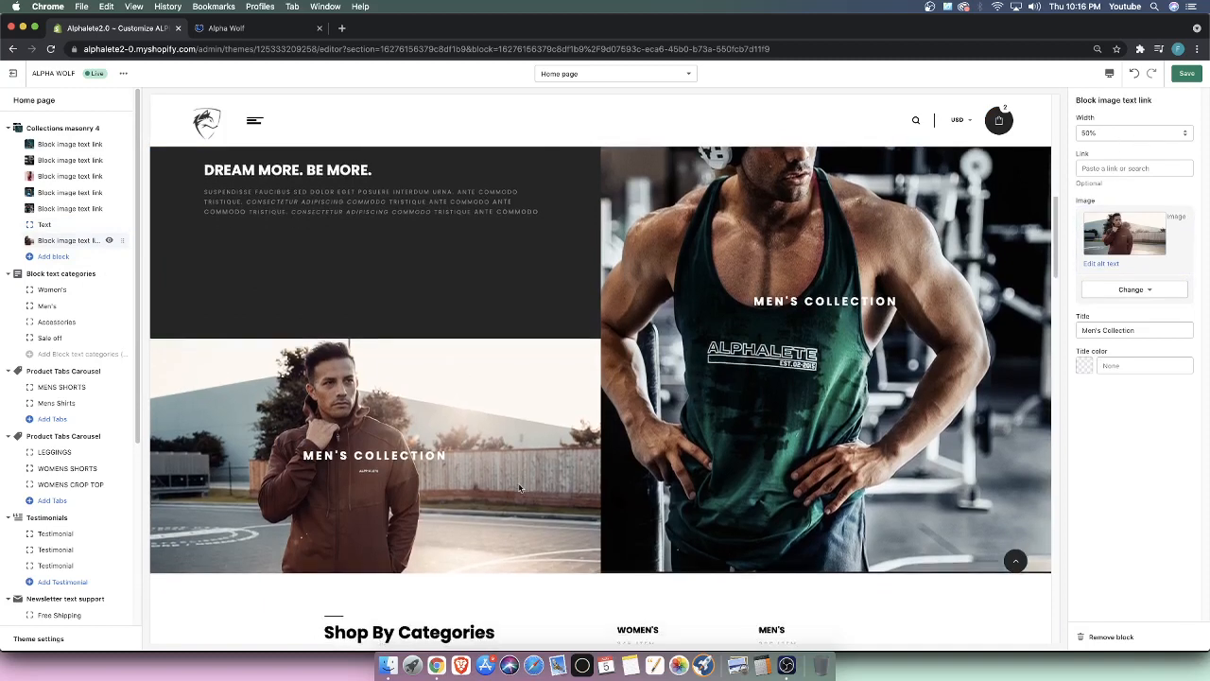
scroll(429, 472, "up", 2)
scroll(404, 526, "up", 2)
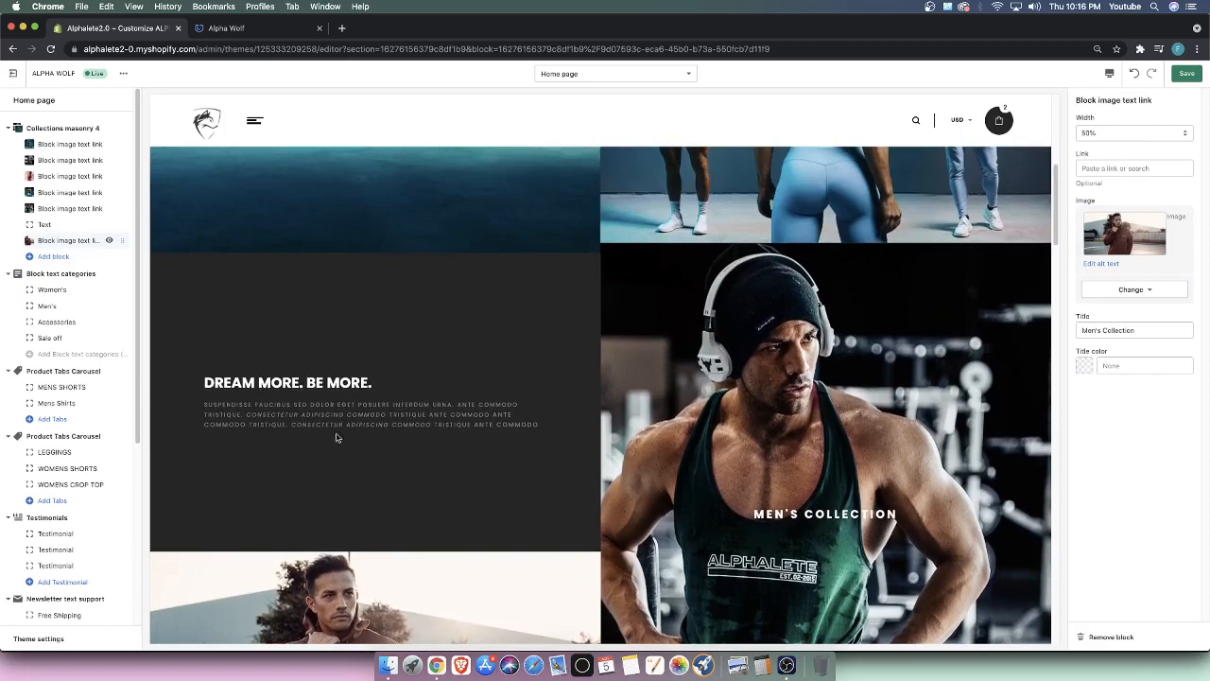
scroll(446, 414, "down", 3)
scroll(664, 373, "up", 4)
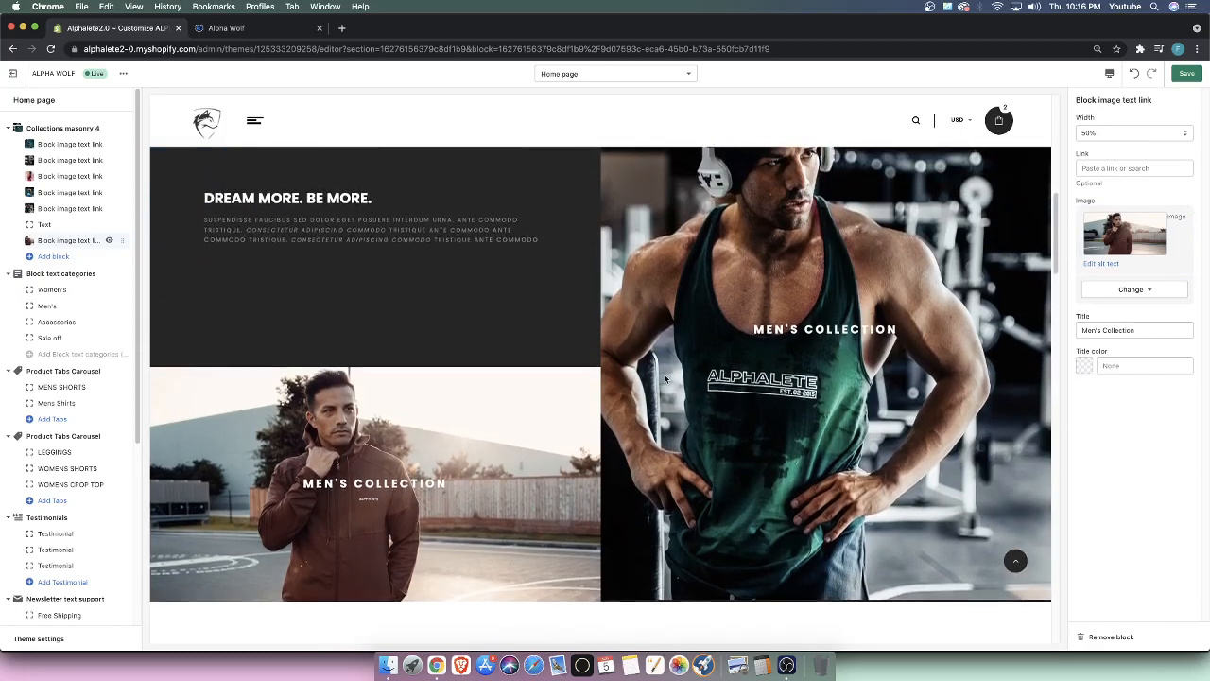
scroll(702, 395, "down", 2)
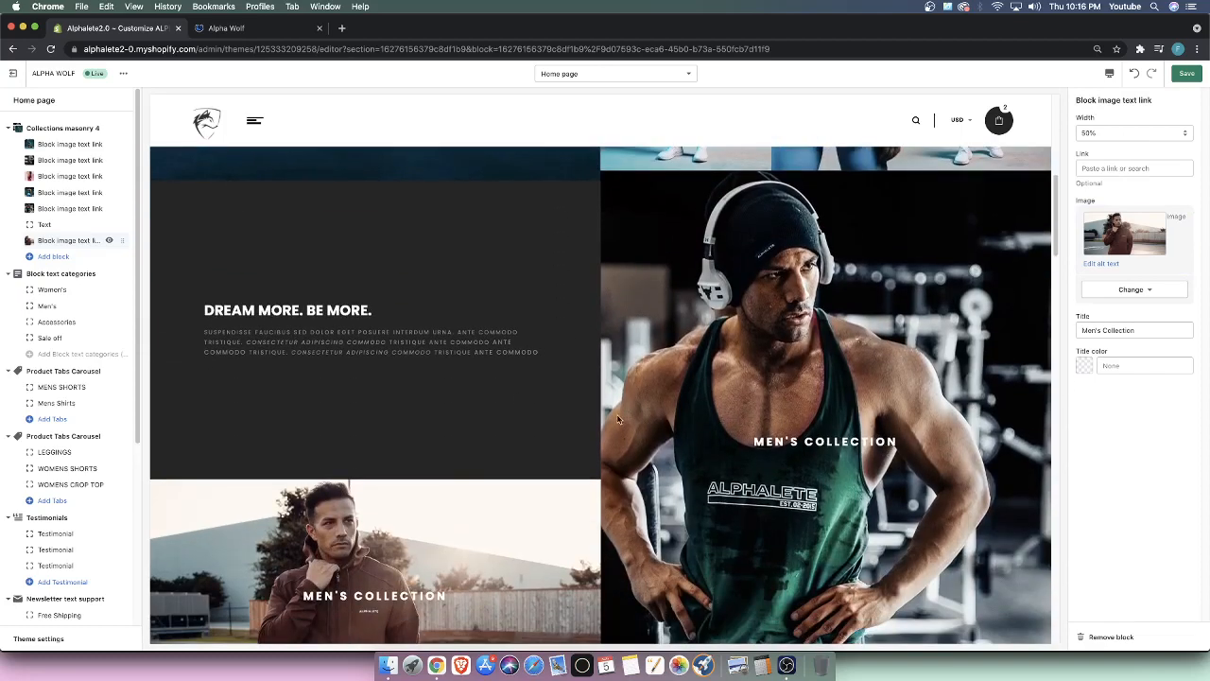
scroll(617, 420, "down", 3)
scroll(581, 221, "up", 5)
Go to the newly added Collections masonry 4 section and check its first image text link block's width against the preview.
scroll(441, 255, "down", 7)
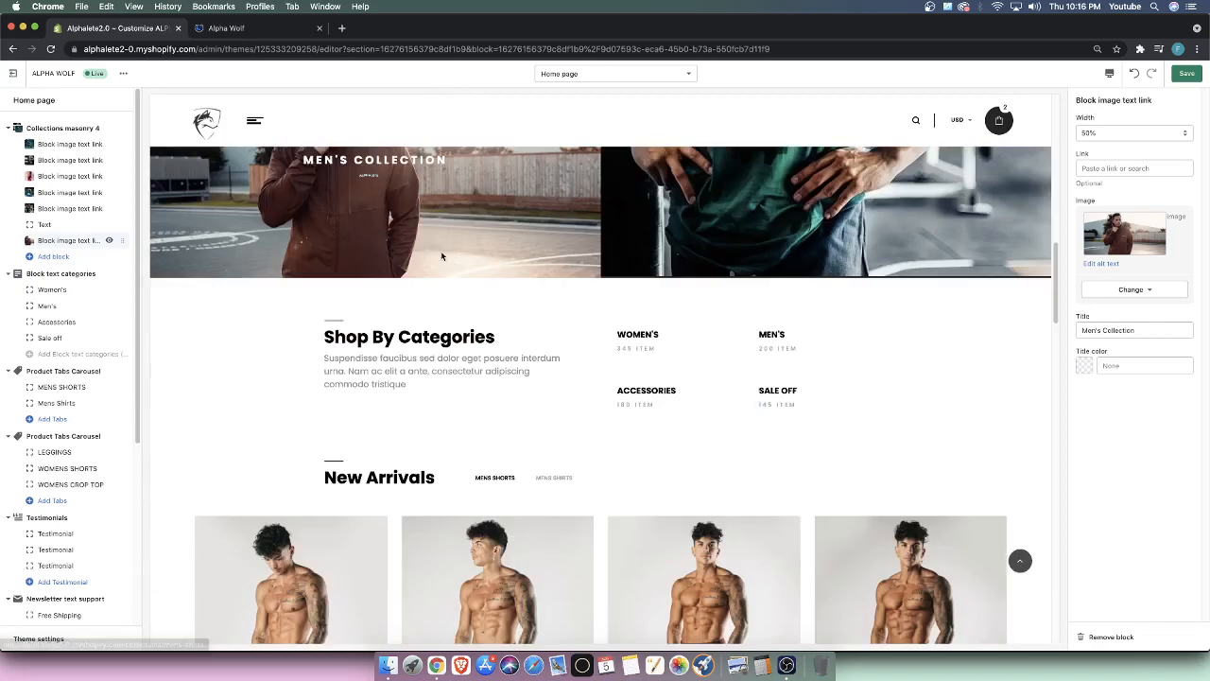
scroll(435, 246, "down", 10)
scroll(400, 236, "up", 5)
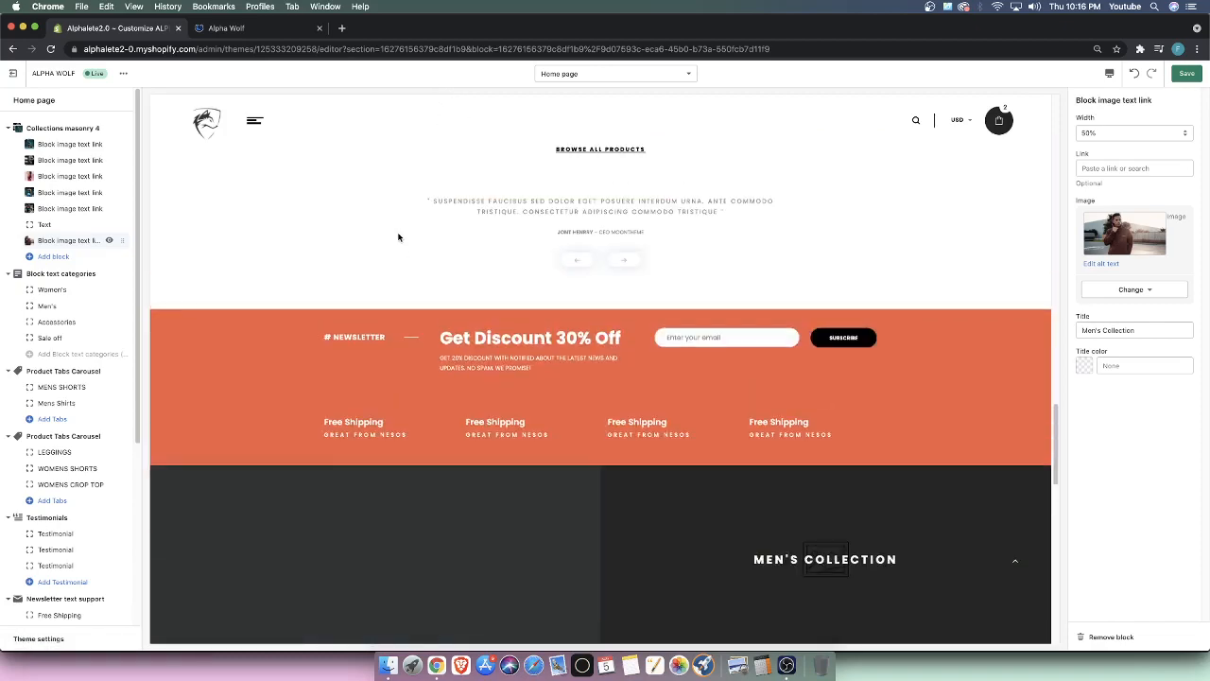
scroll(399, 247, "down", 4)
scroll(732, 354, "up", 1)
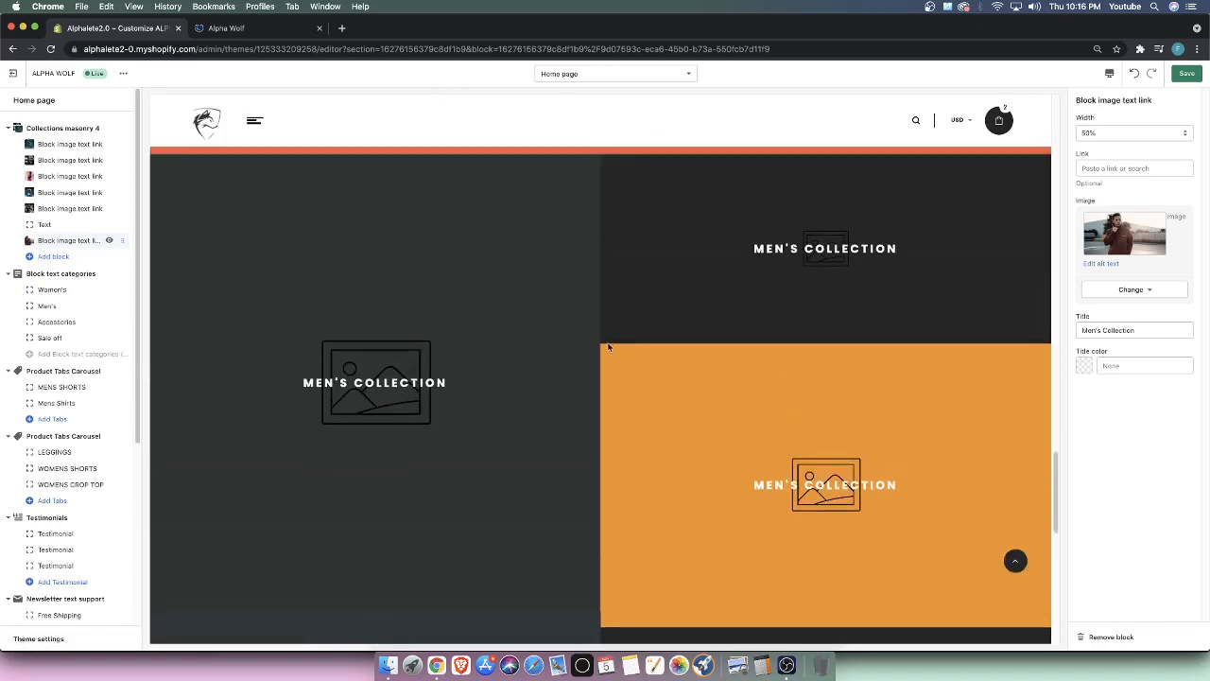
scroll(43, 493, "down", 5)
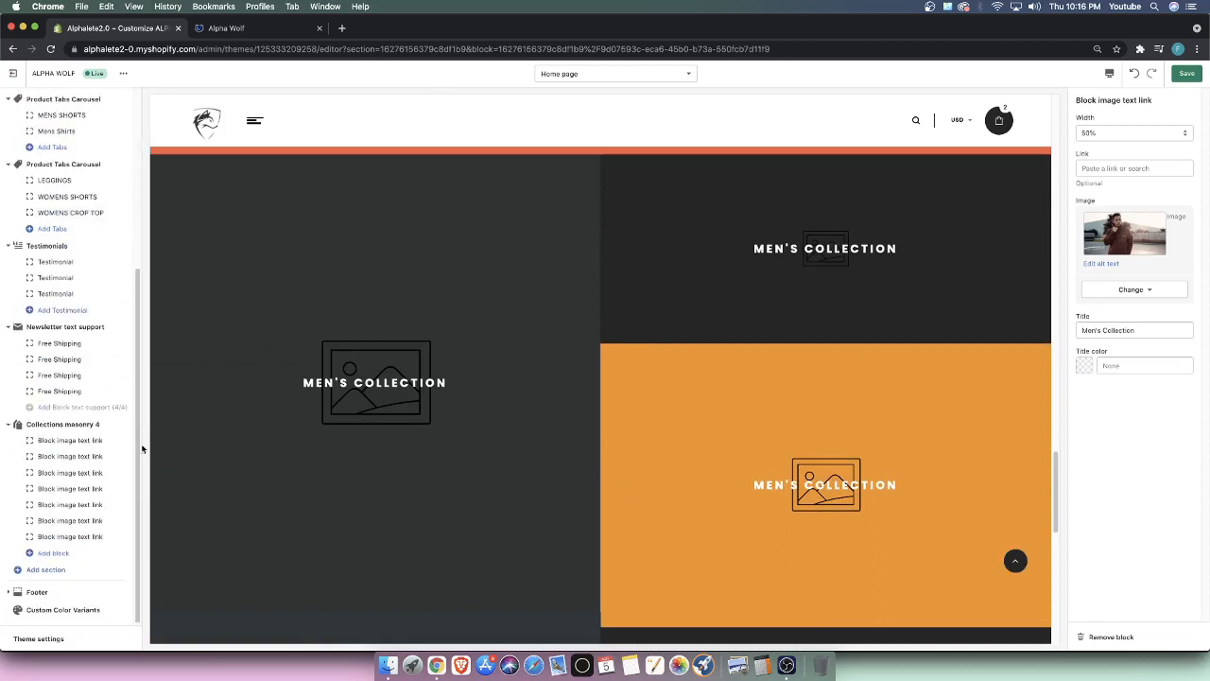
left_click(76, 442)
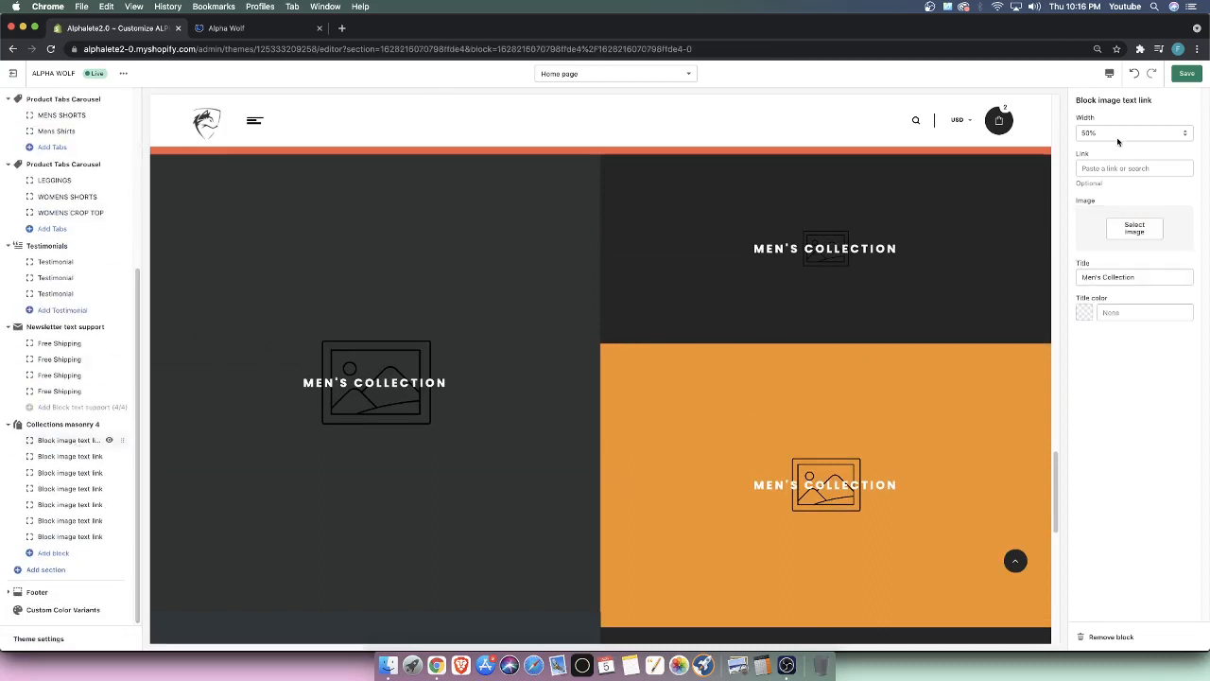
scroll(635, 346, "down", 2)
scroll(410, 342, "up", 4)
scroll(410, 333, "up", 1)
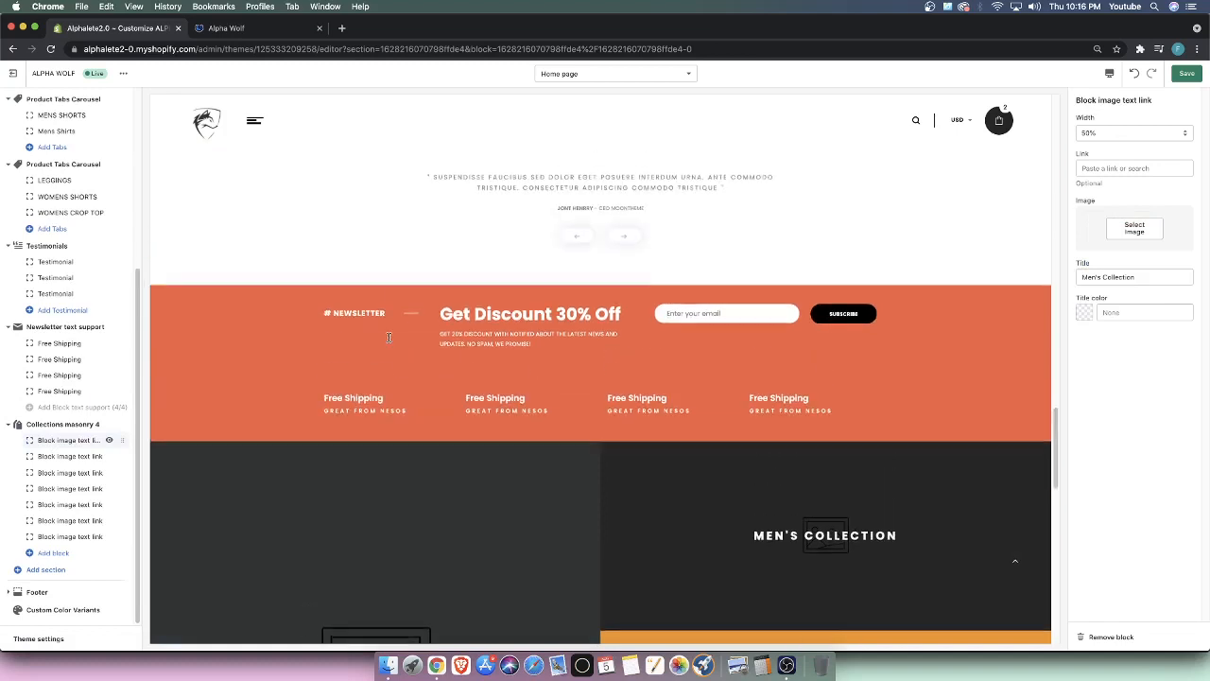
scroll(649, 337, "down", 3)
scroll(708, 414, "up", 1)
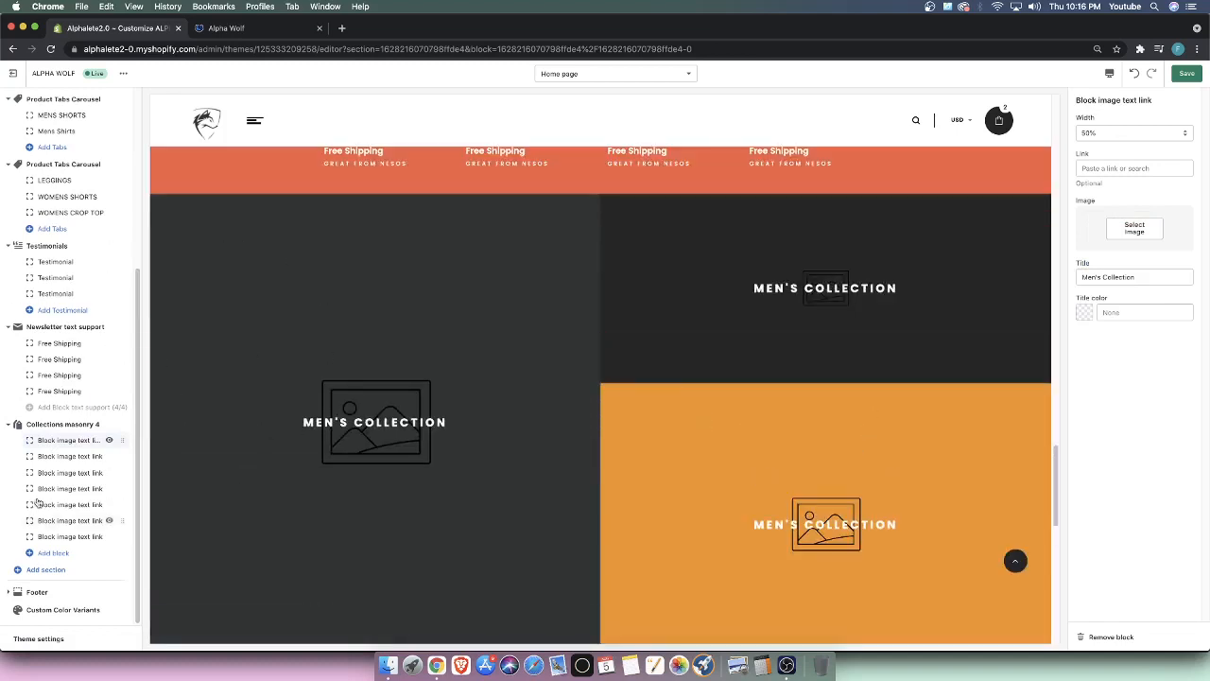
Set the width of the new masonry section's second image text link block to 25%.
left_click(85, 457)
left_click(1113, 133)
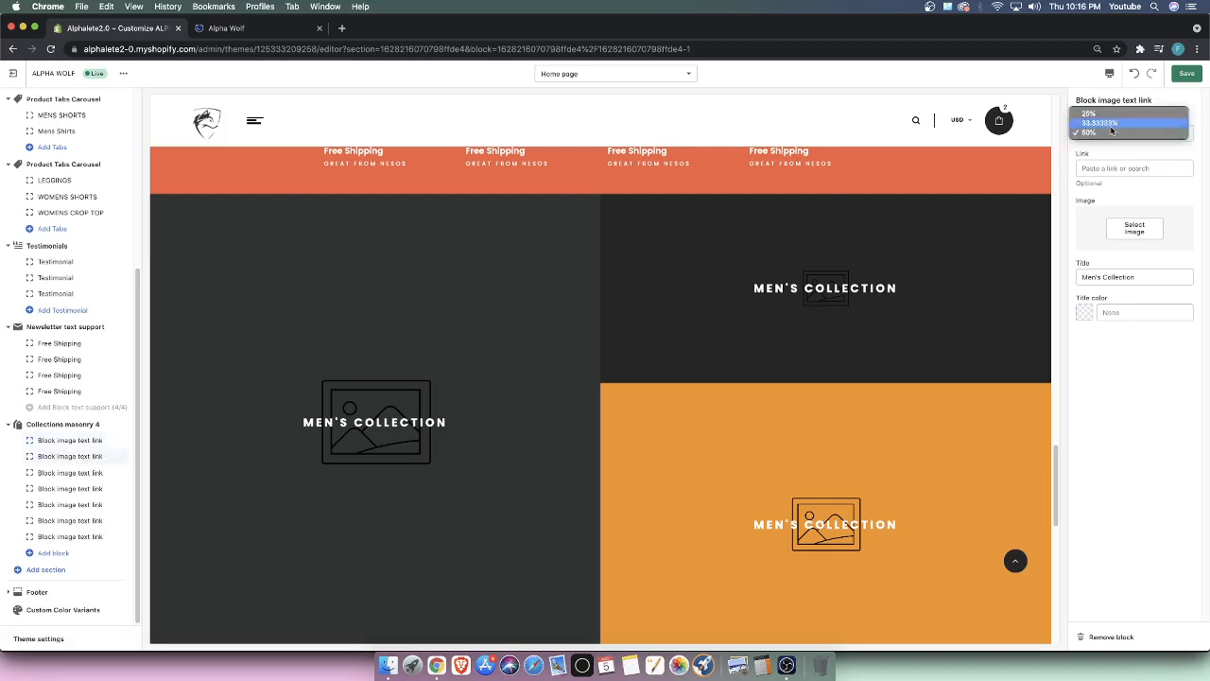
left_click(1097, 115)
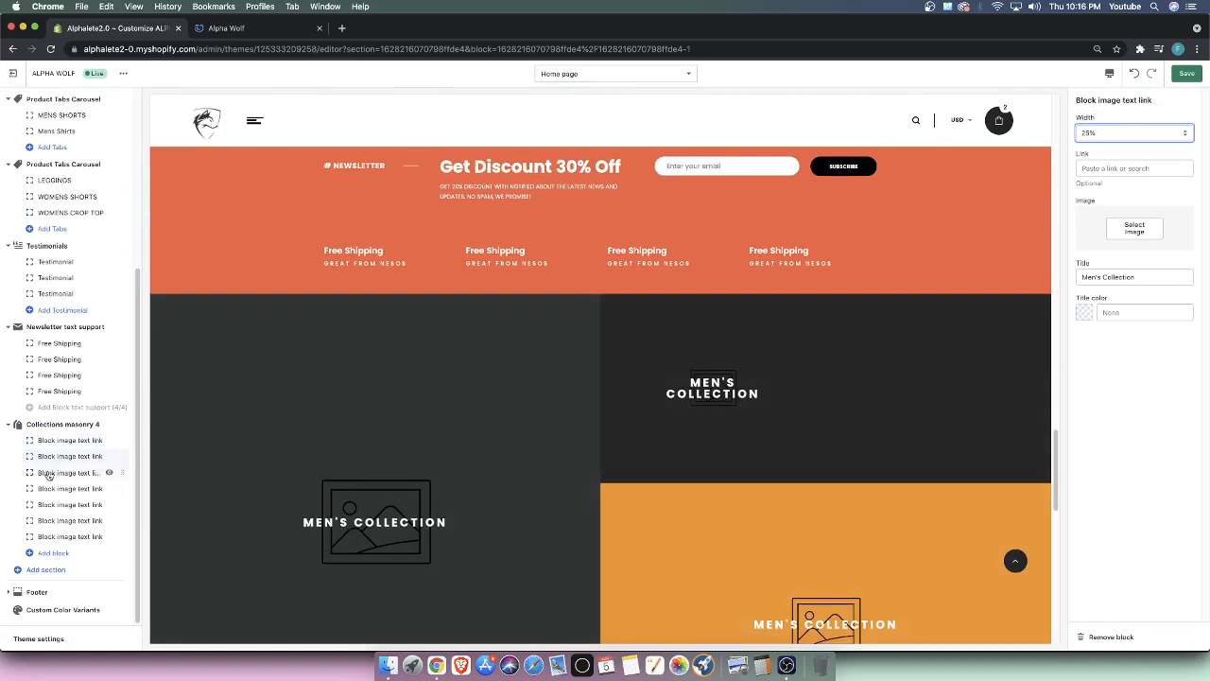
Set the width of the new masonry section's third image text link block to 25%.
left_click(50, 476)
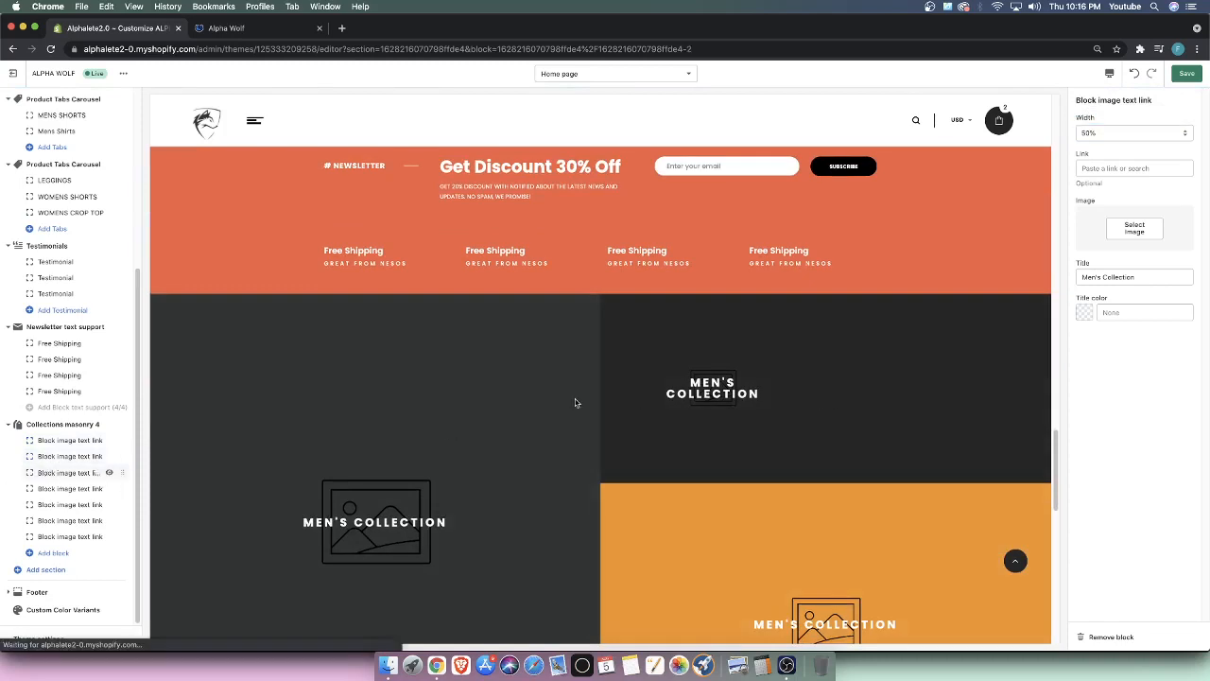
left_click(1103, 133)
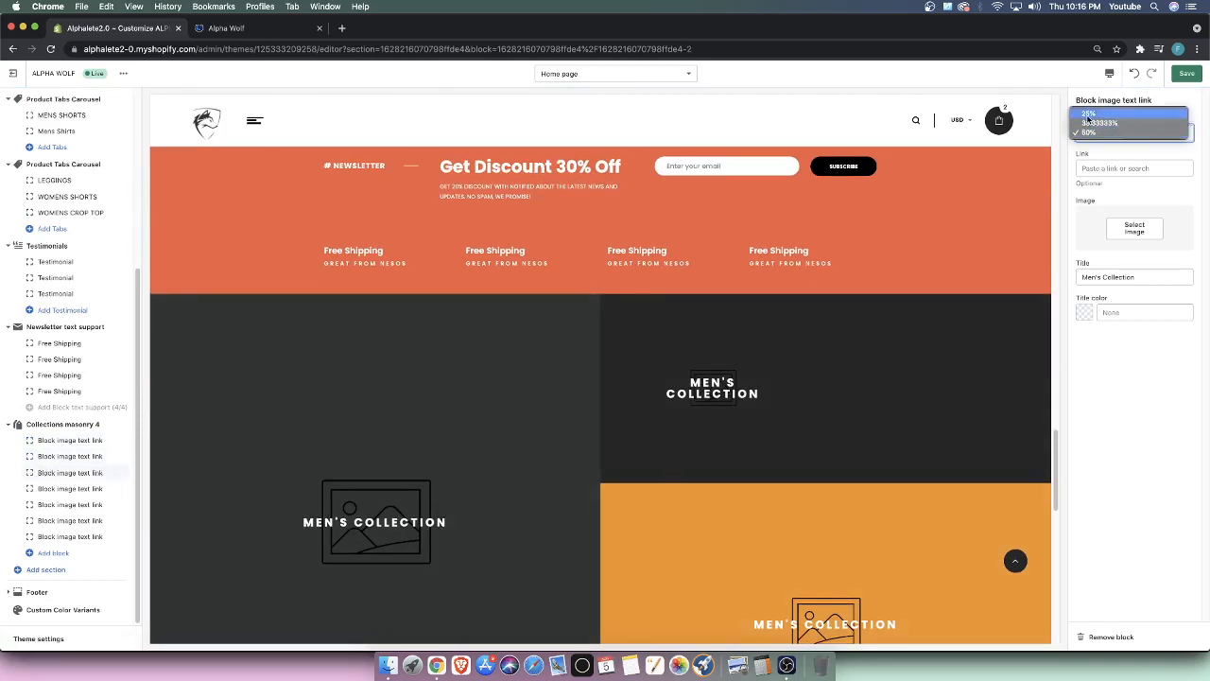
left_click(1092, 113)
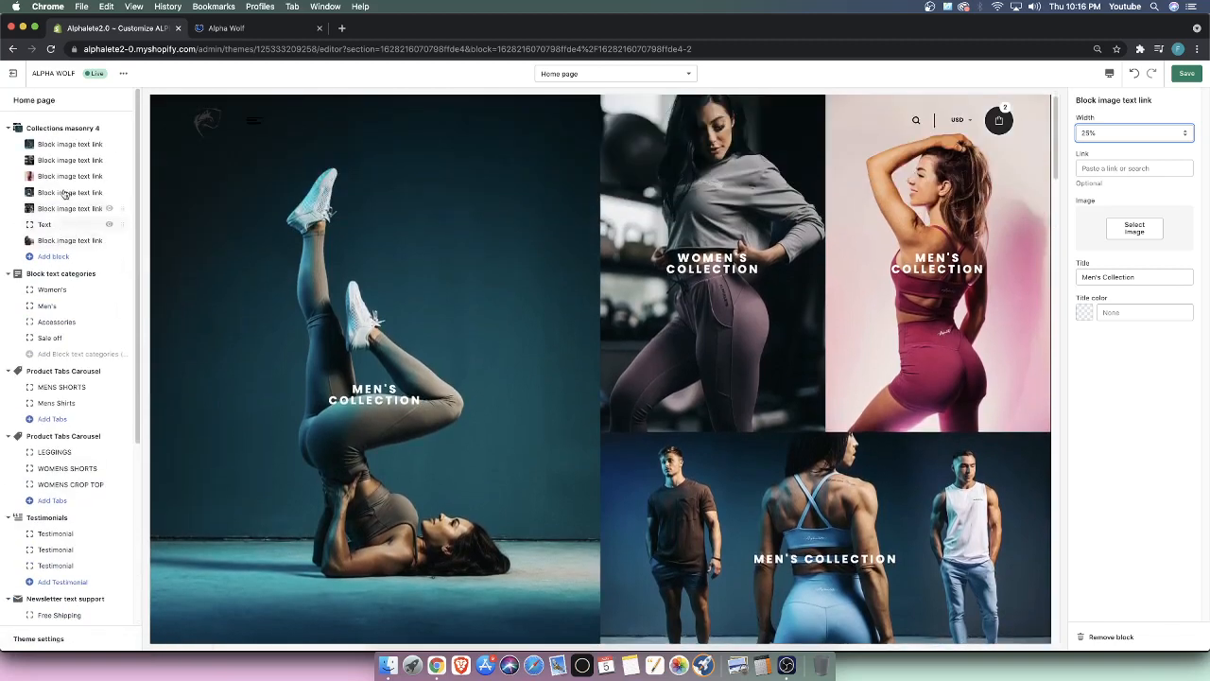
Check the original section's fourth image text link block settings, and open the matching block in the new masonry section for comparison.
left_click(51, 192)
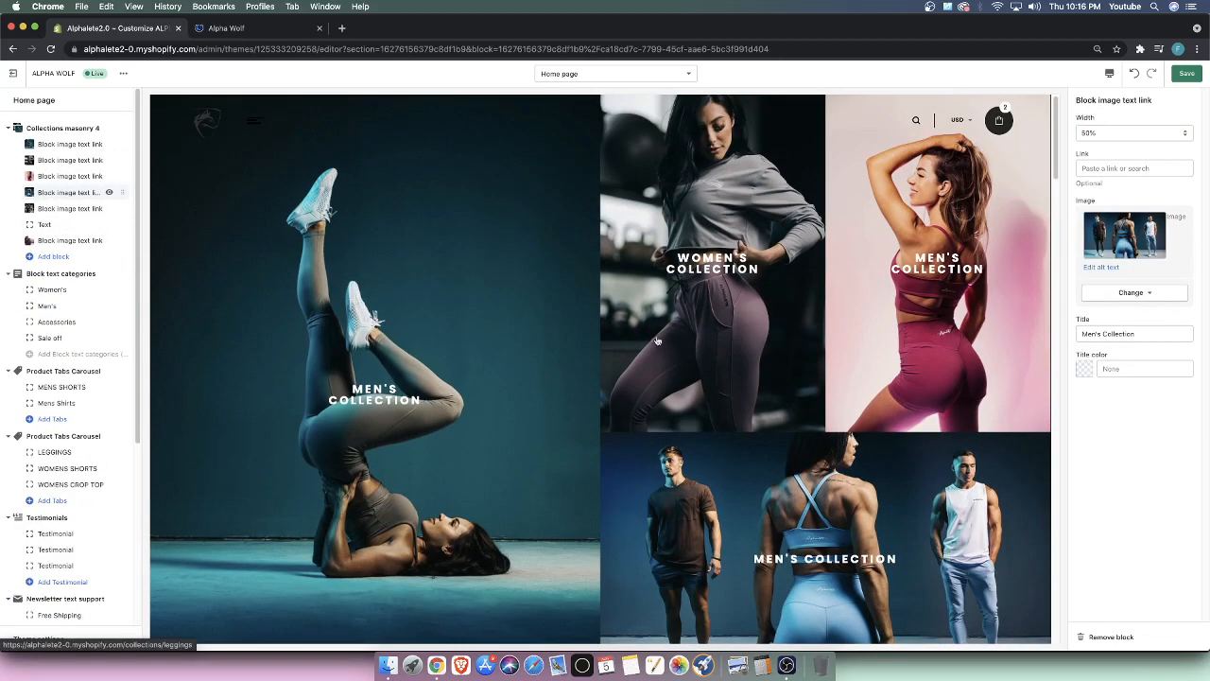
scroll(210, 488, "down", 15)
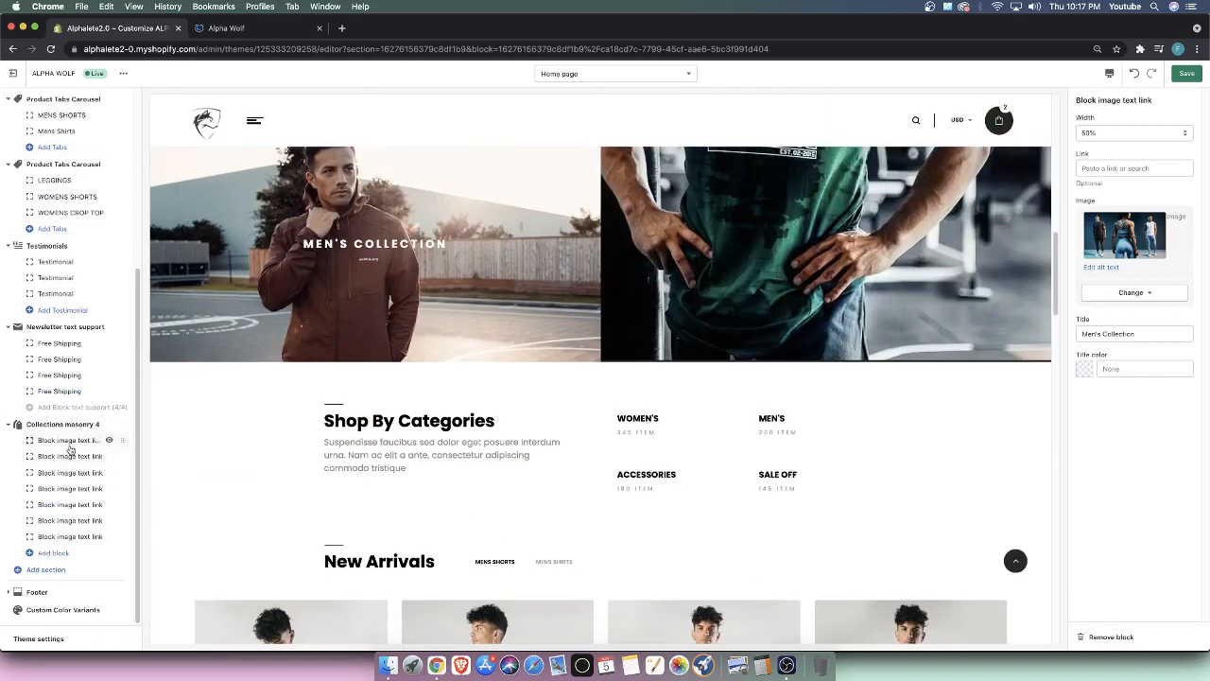
left_click(63, 489)
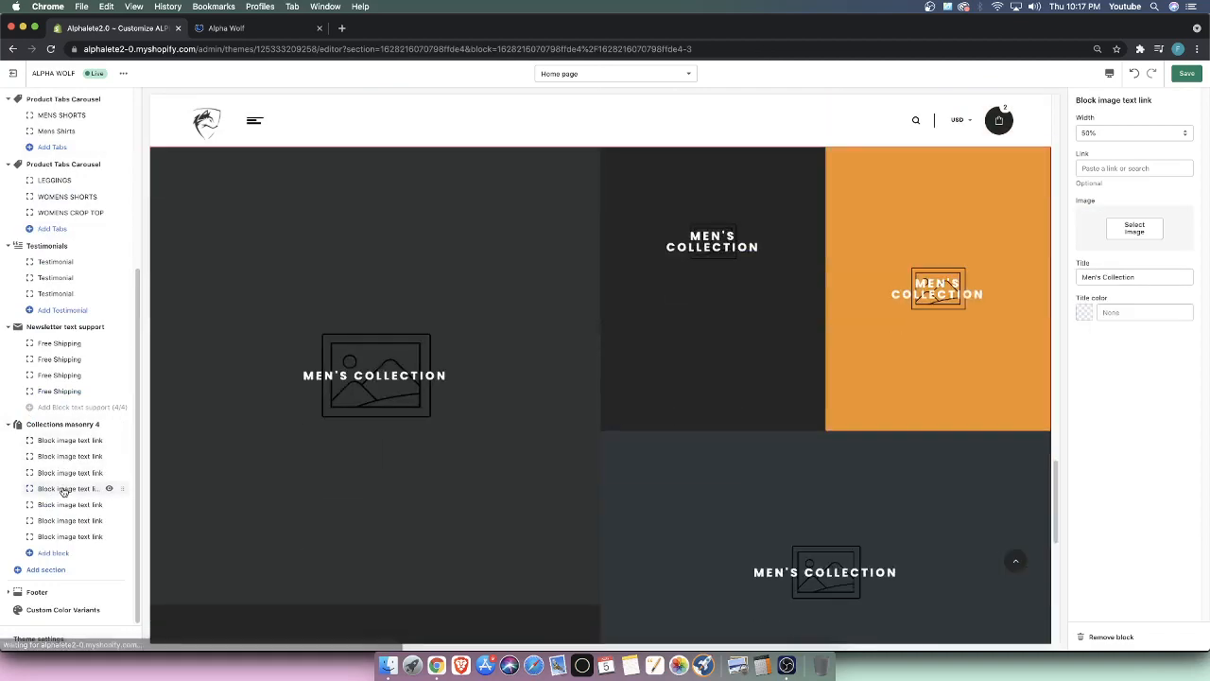
scroll(702, 377, "down", 3)
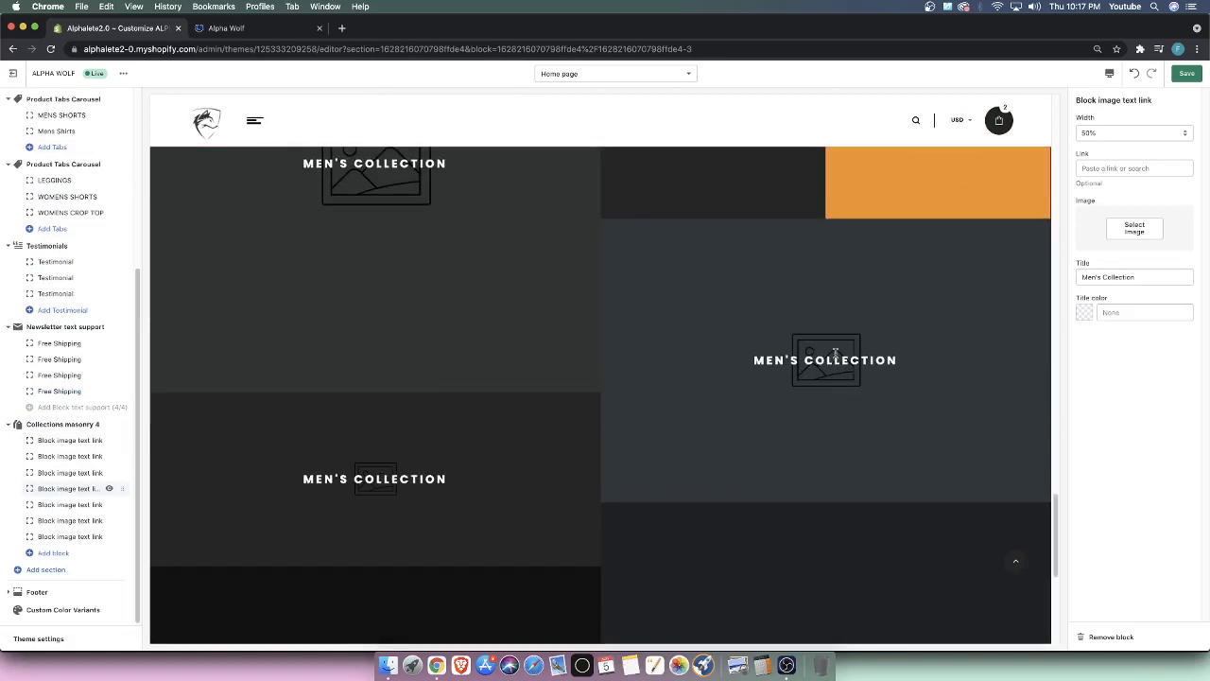
Check the settings of the new masonry section's fifth, sixth and seventh image text link blocks and compare them with the original layout.
left_click(63, 504)
left_click(54, 521)
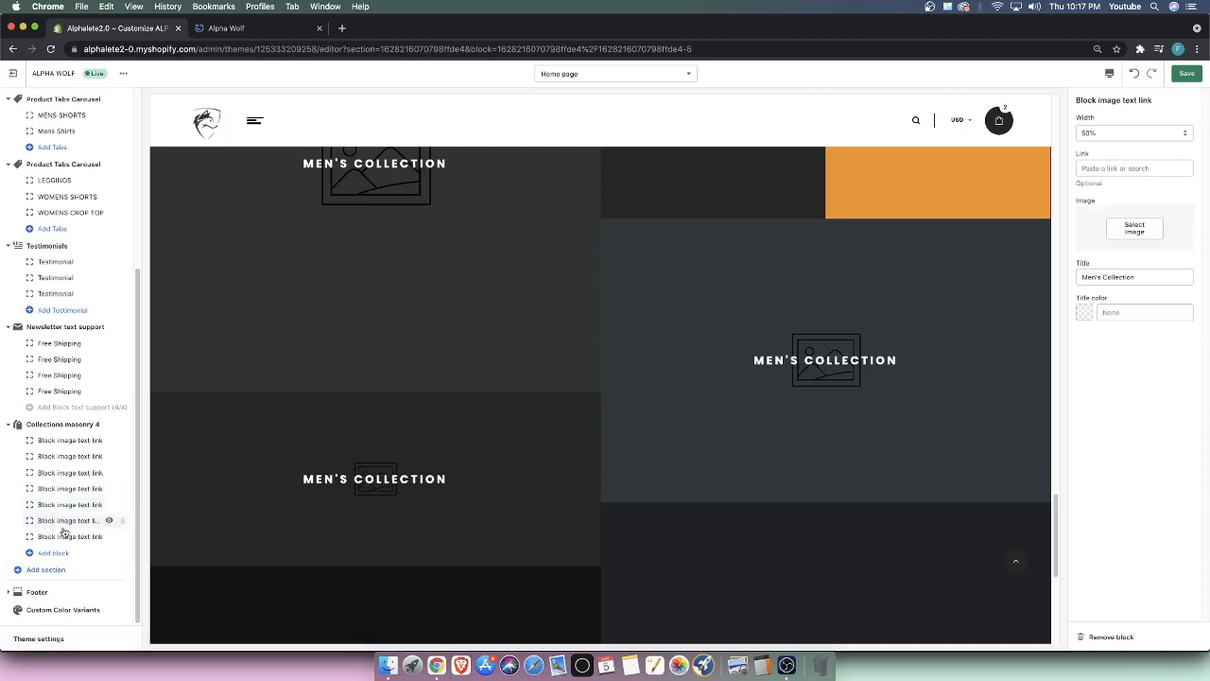
left_click(65, 537)
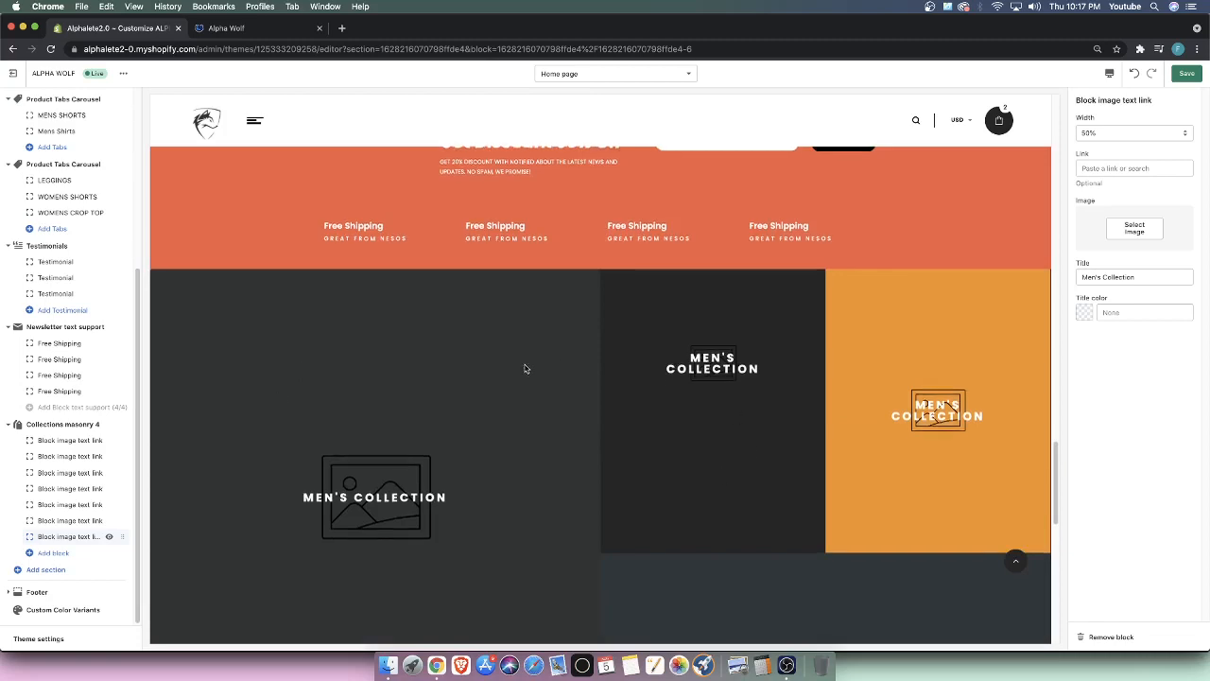
scroll(524, 364, "down", 5)
scroll(524, 376, "down", 5)
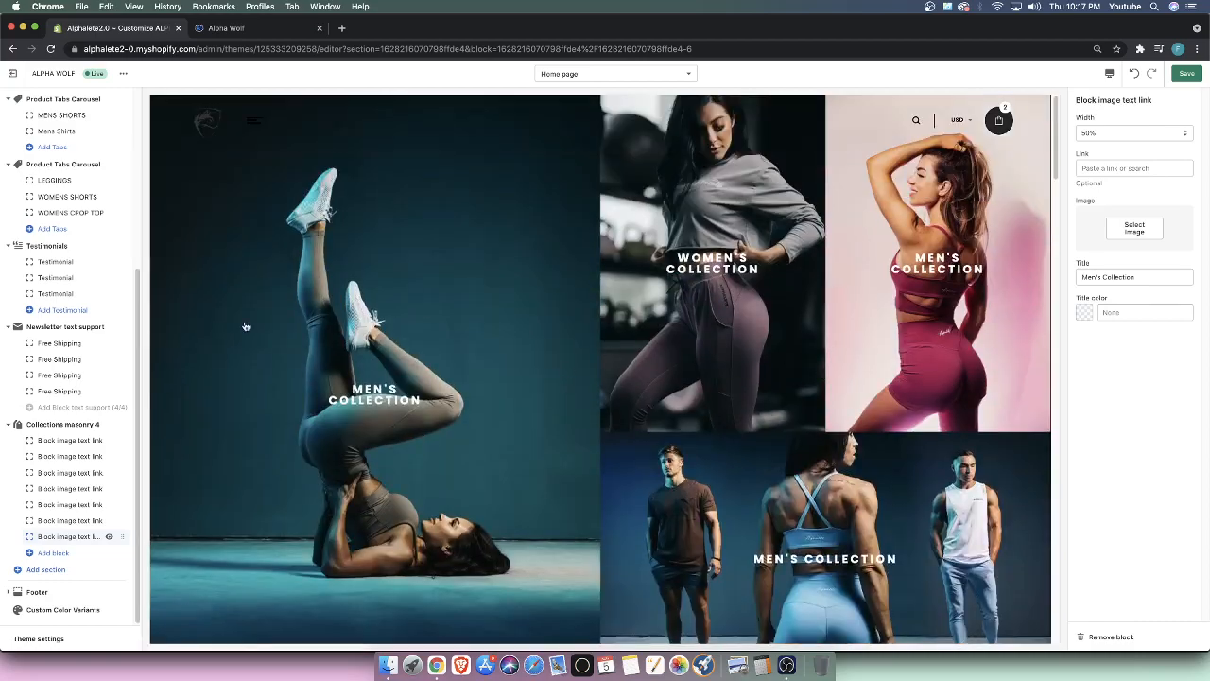
Remove the newly added Collections masonry 4 section below the newsletter from the home page.
scroll(381, 470, "down", 15)
scroll(192, 351, "down", 10)
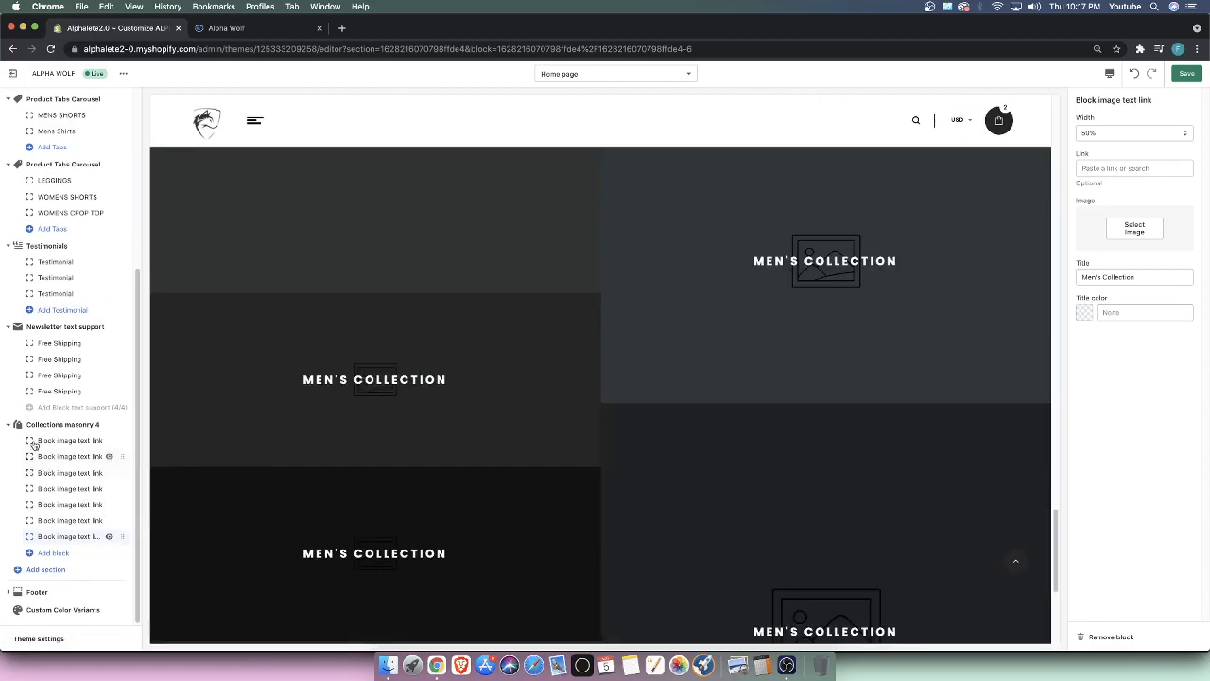
left_click(84, 424)
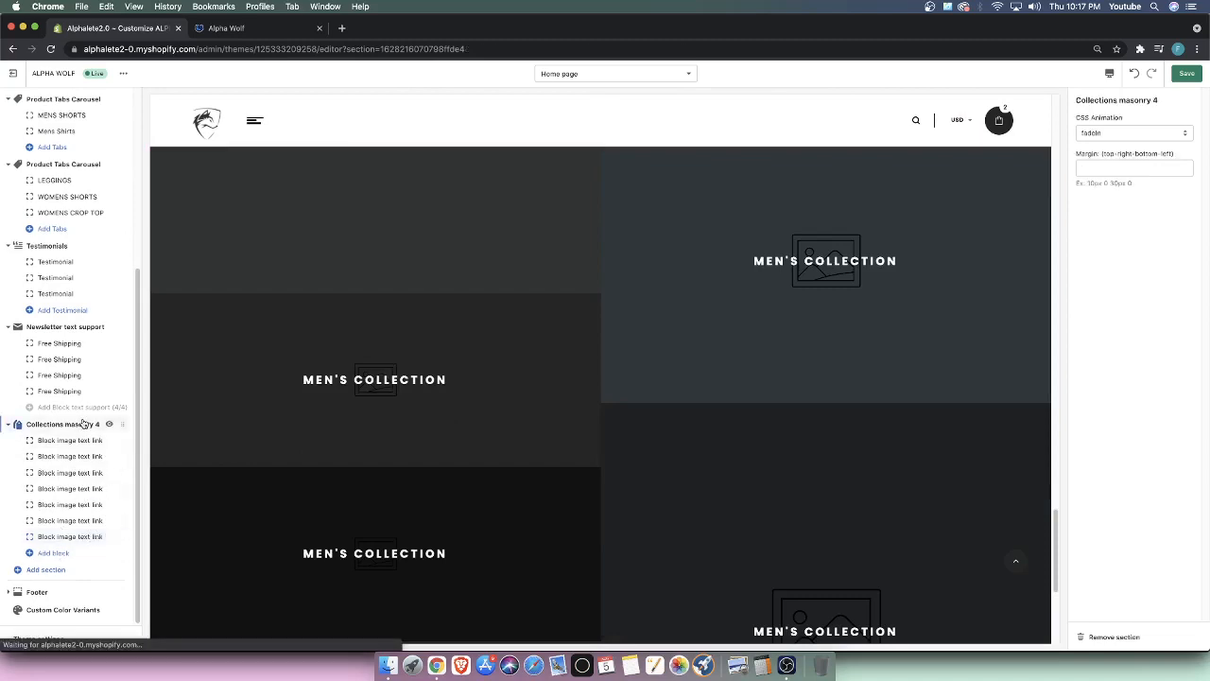
left_click(1114, 636)
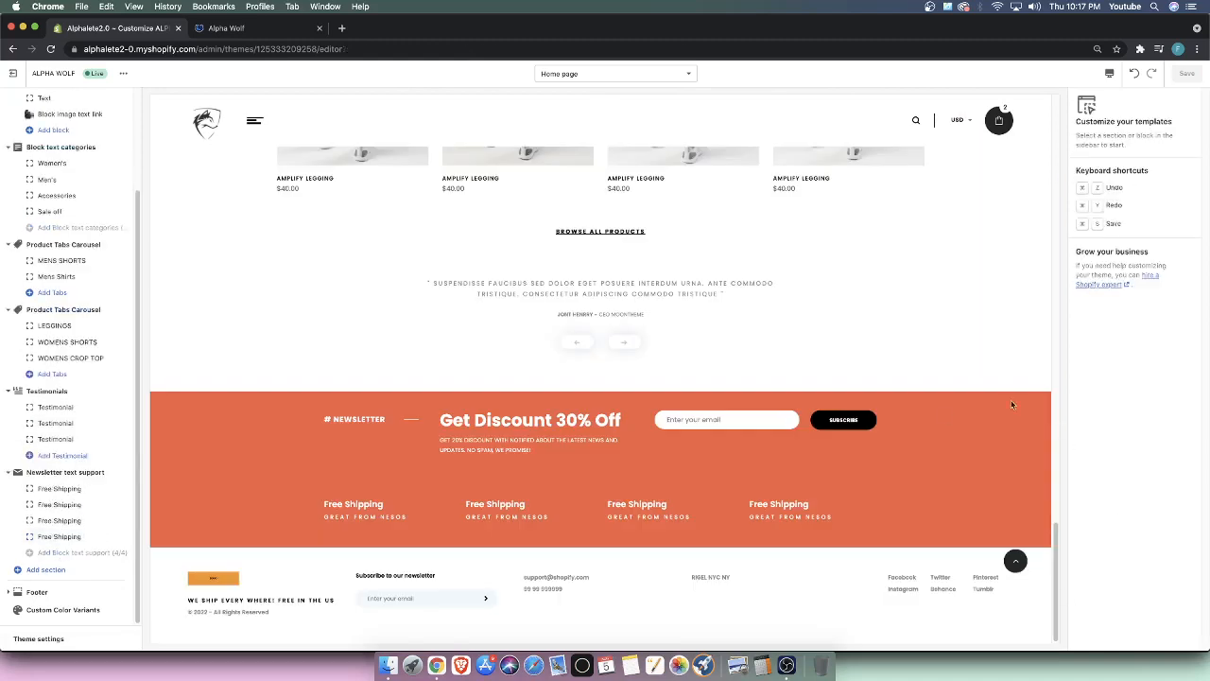
Examine the original Collections masonry 4 section's images, text block and layout in the home page preview.
scroll(746, 396, "up", 15)
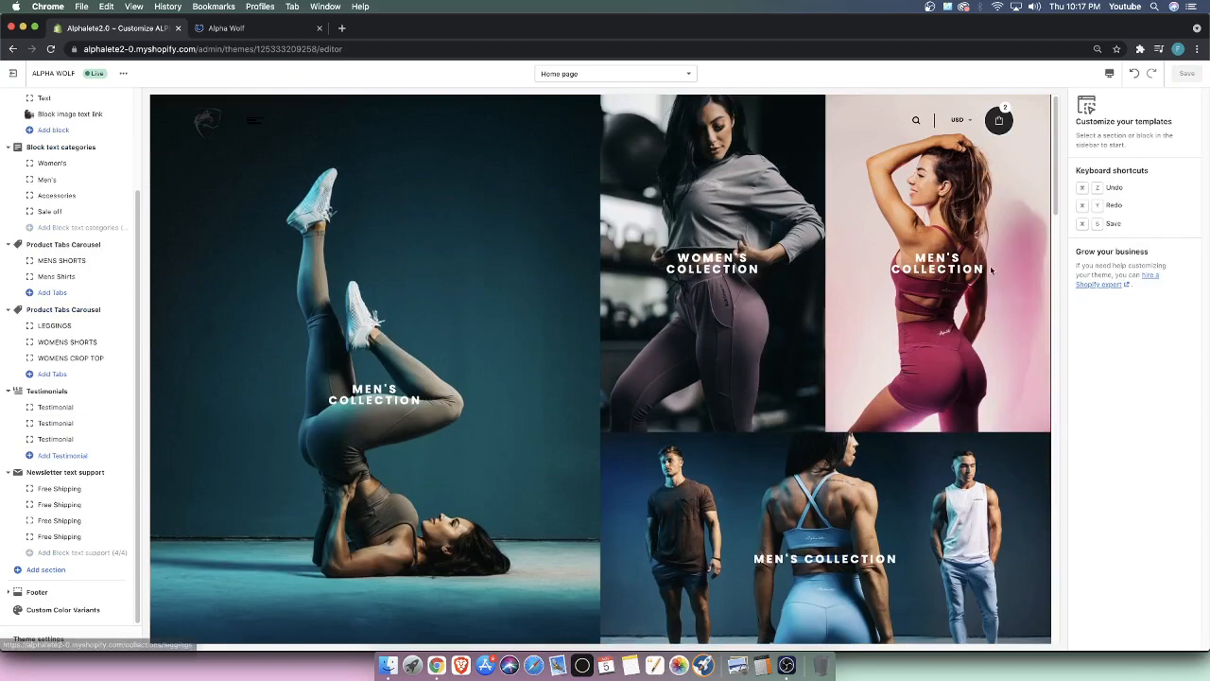
scroll(987, 243, "down", 10)
scroll(1006, 430, "up", 6)
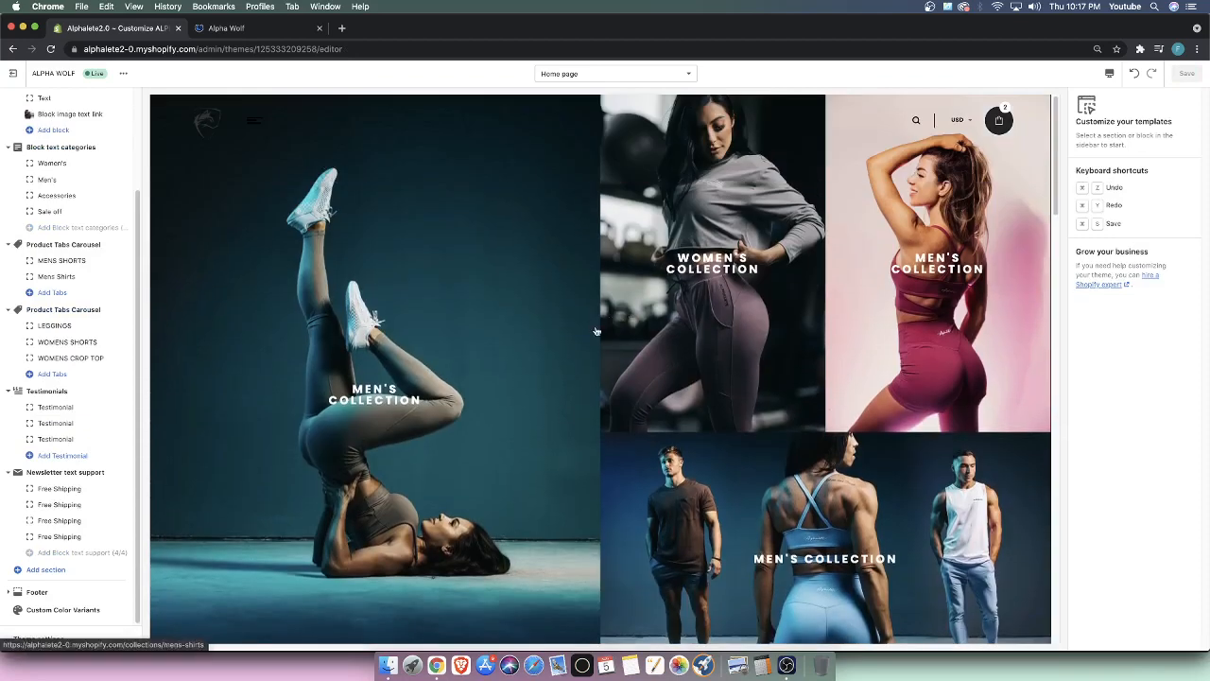
scroll(594, 332, "down", 1)
scroll(570, 331, "up", 1)
scroll(792, 282, "down", 3)
scroll(674, 406, "down", 5)
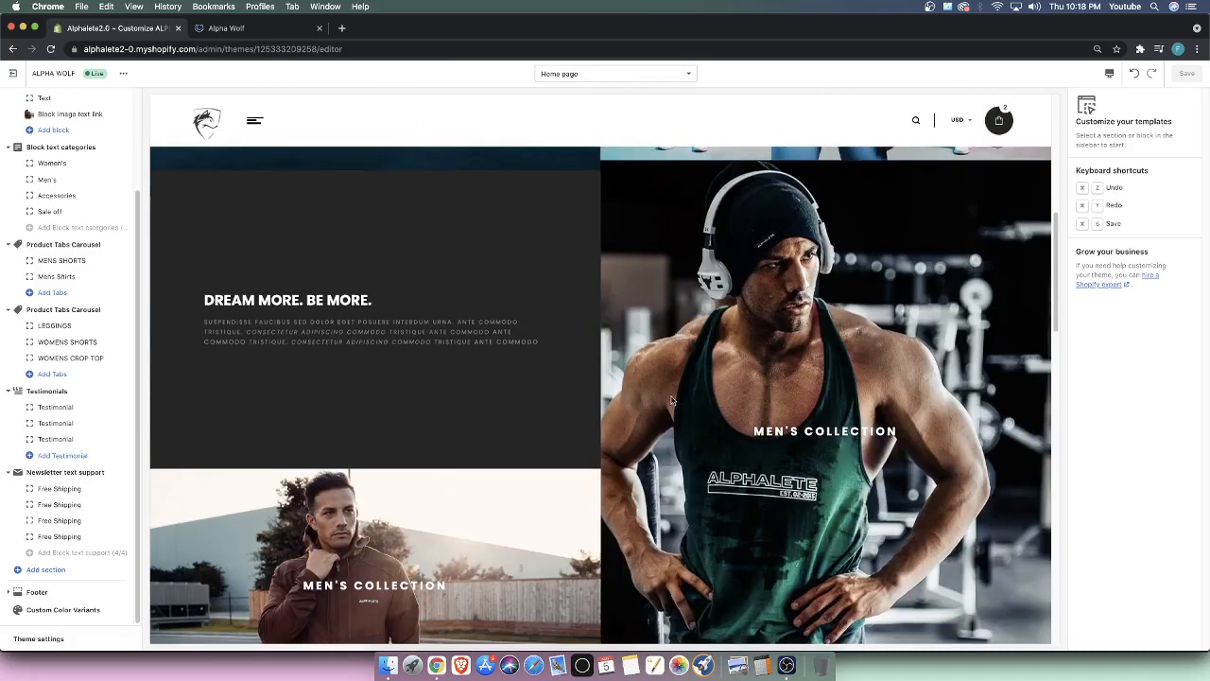
scroll(673, 407, "up", 8)
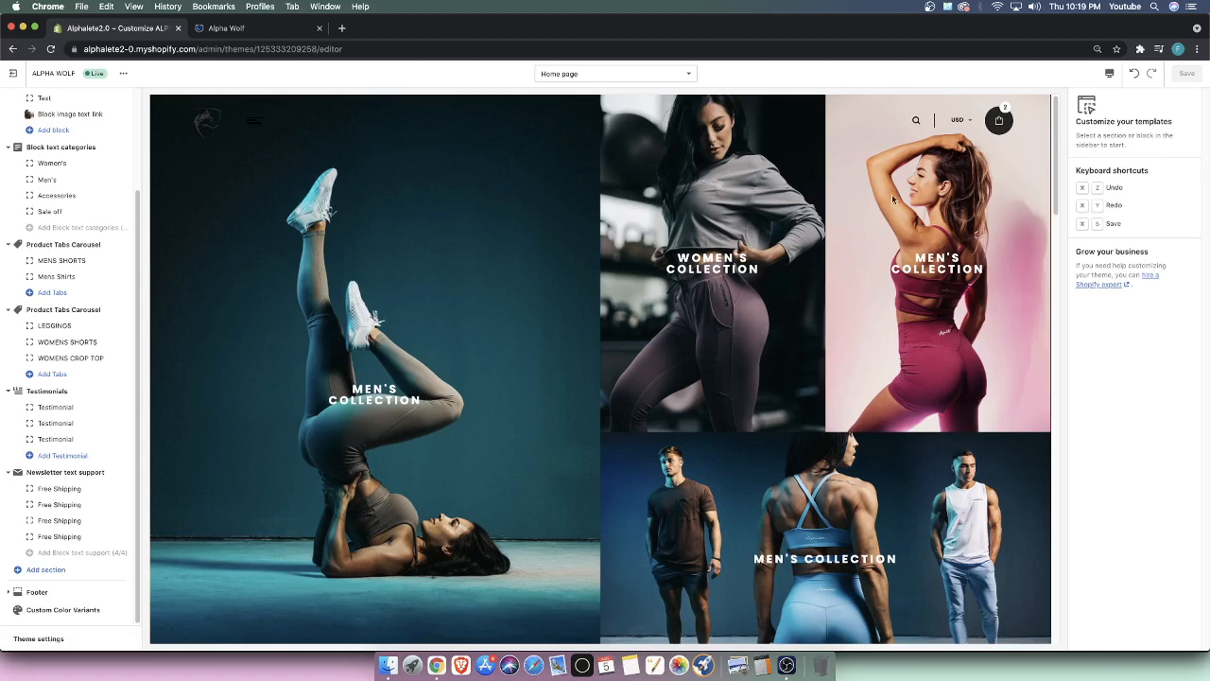
scroll(872, 208, "down", 2)
scroll(872, 208, "up", 2)
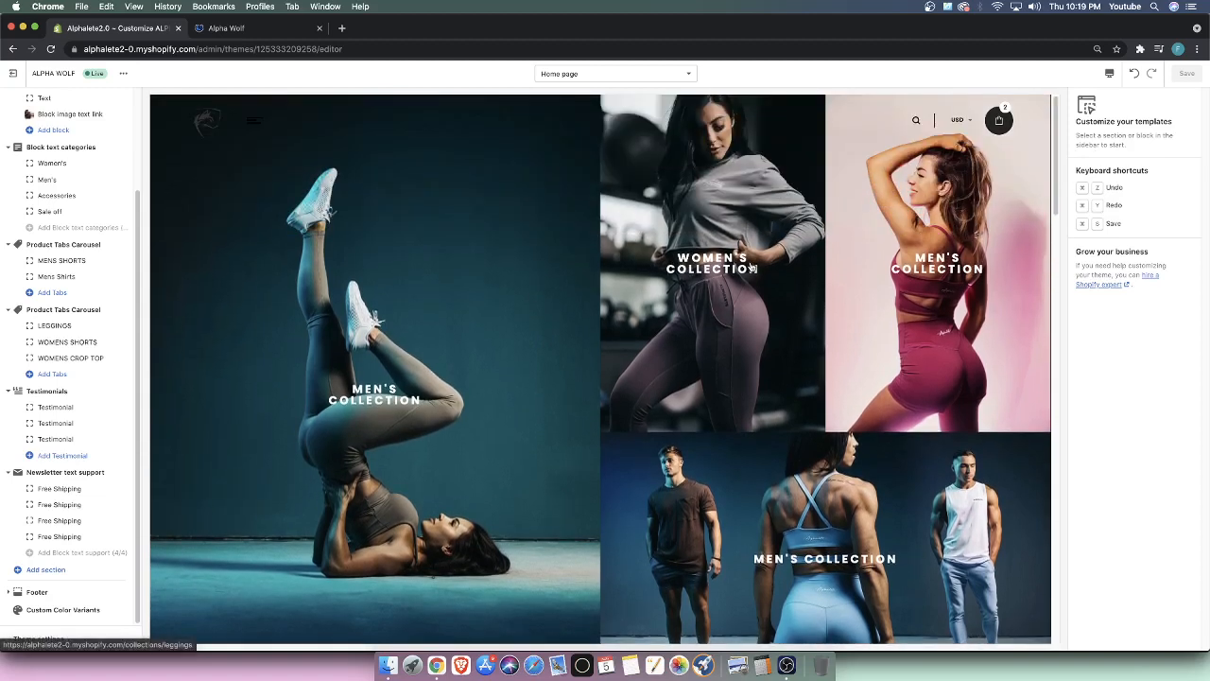
scroll(754, 268, "down", 2)
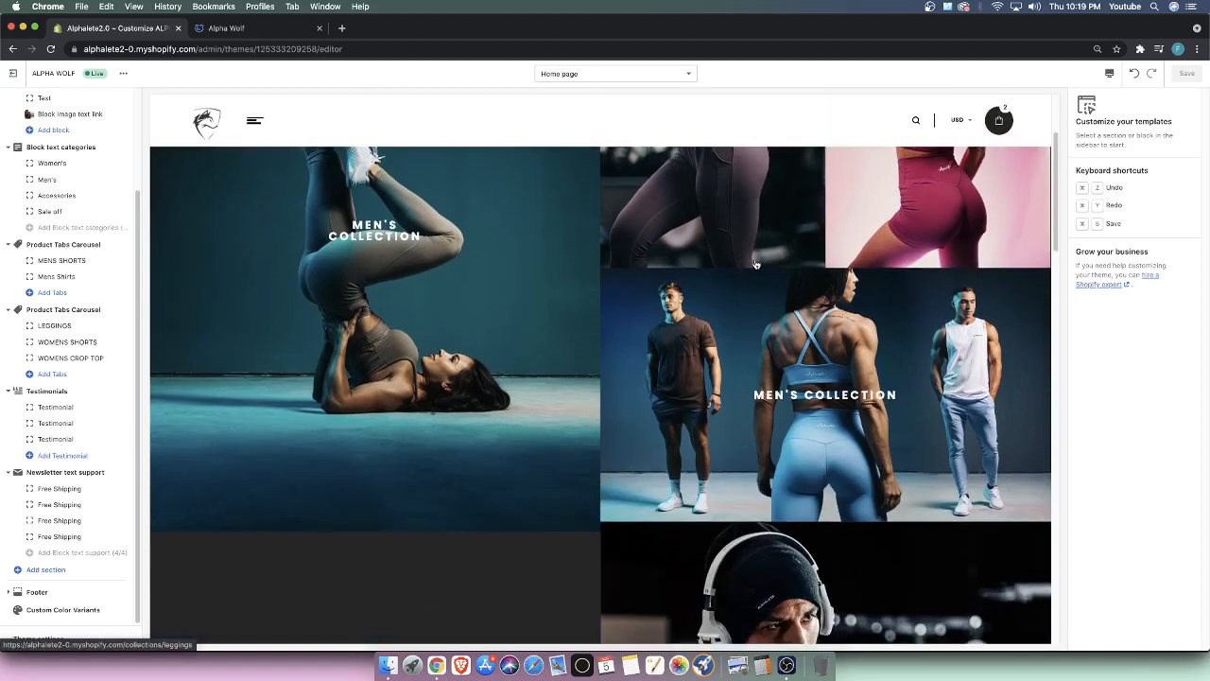
scroll(756, 266, "up", 2)
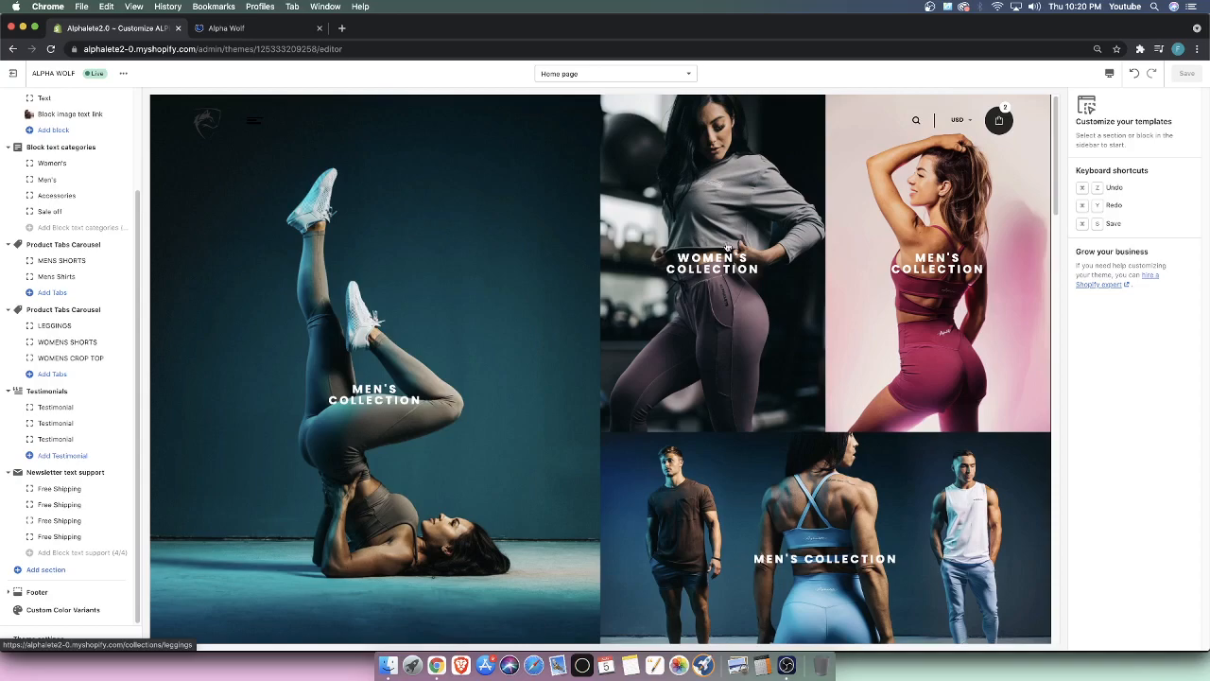
Review the Shop By Categories section and preview the Mens Shirts and Mens Shorts tabs under New Arrivals.
scroll(726, 246, "down", 8)
scroll(734, 230, "up", 8)
scroll(734, 230, "down", 8)
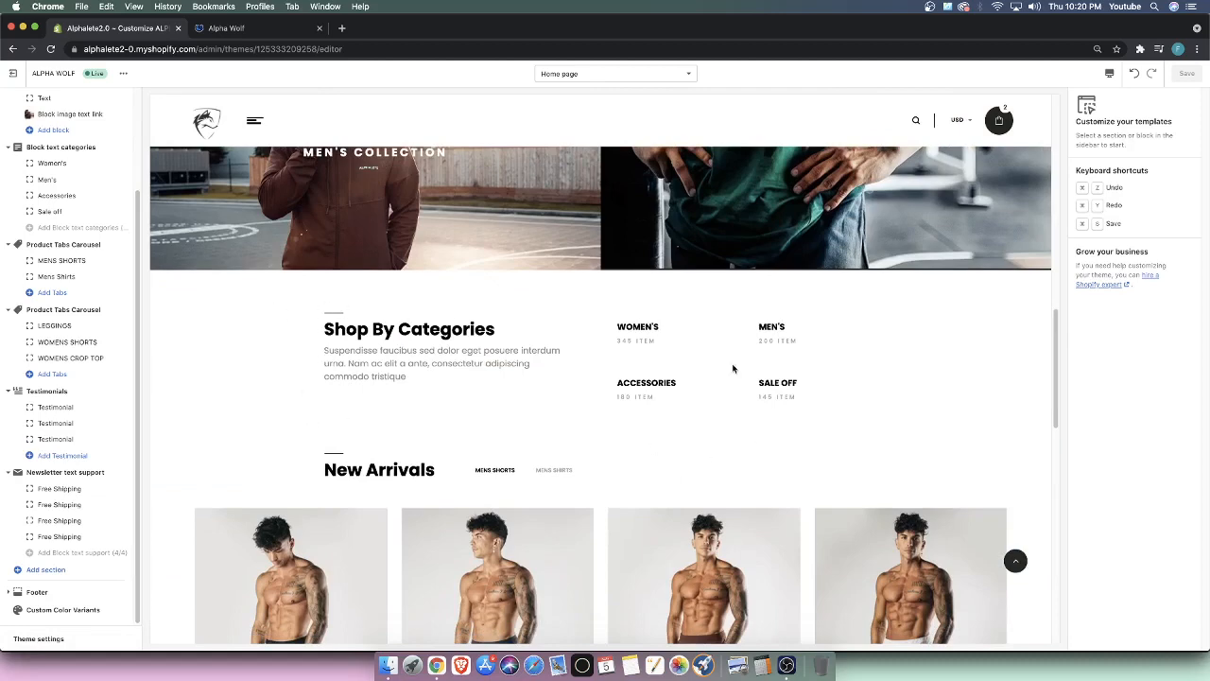
scroll(104, 350, "up", 3)
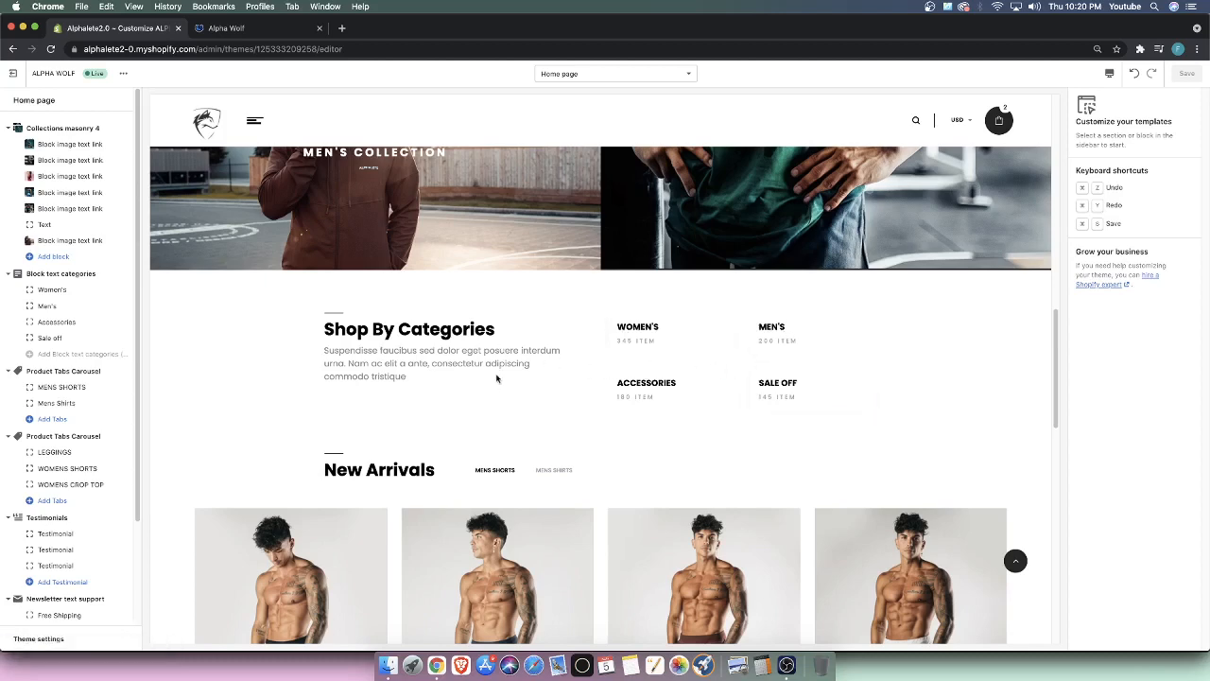
scroll(449, 338, "down", 3)
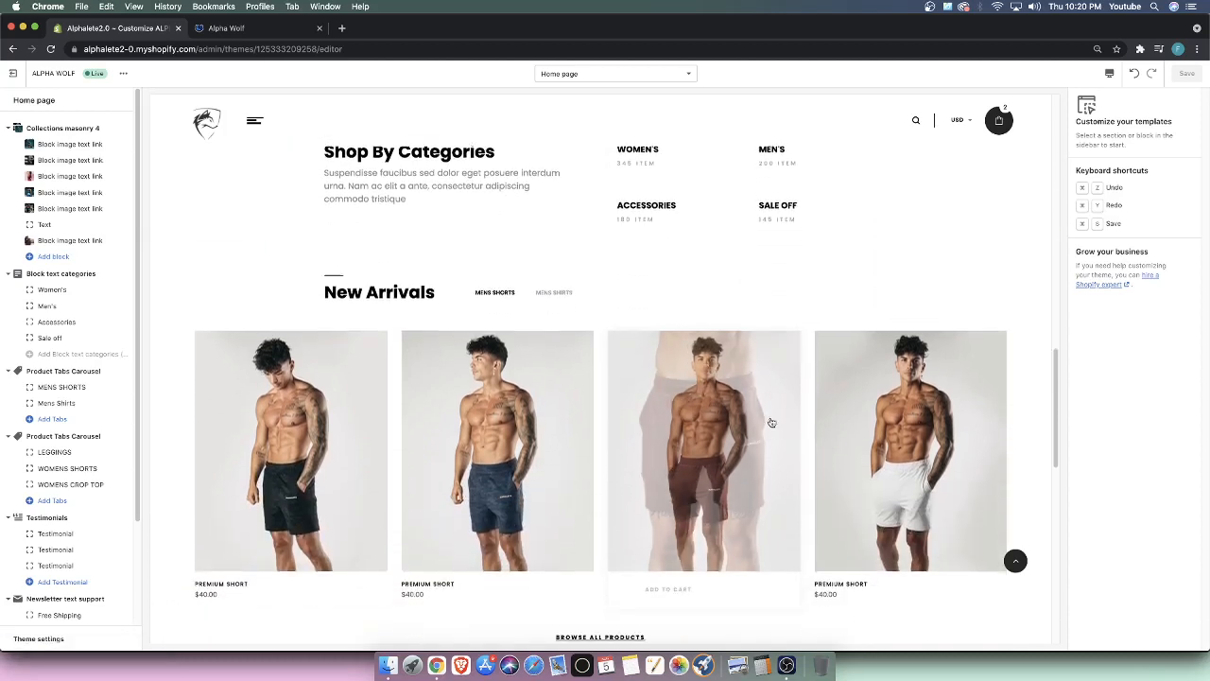
left_click(554, 292)
left_click(495, 293)
scroll(521, 304, "down", 5)
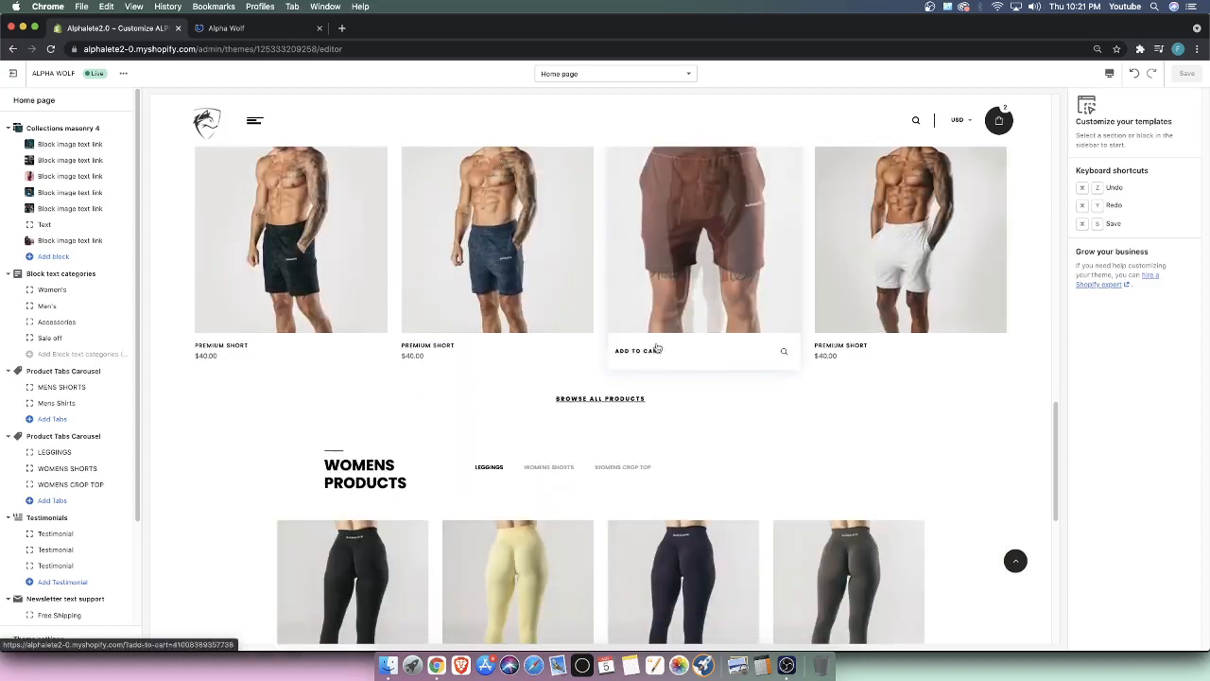
Preview the Leggings, Womens Shorts and Womens Crop Top tabs of the Womens Products carousel and compare it with New Arrivals.
left_click(546, 263)
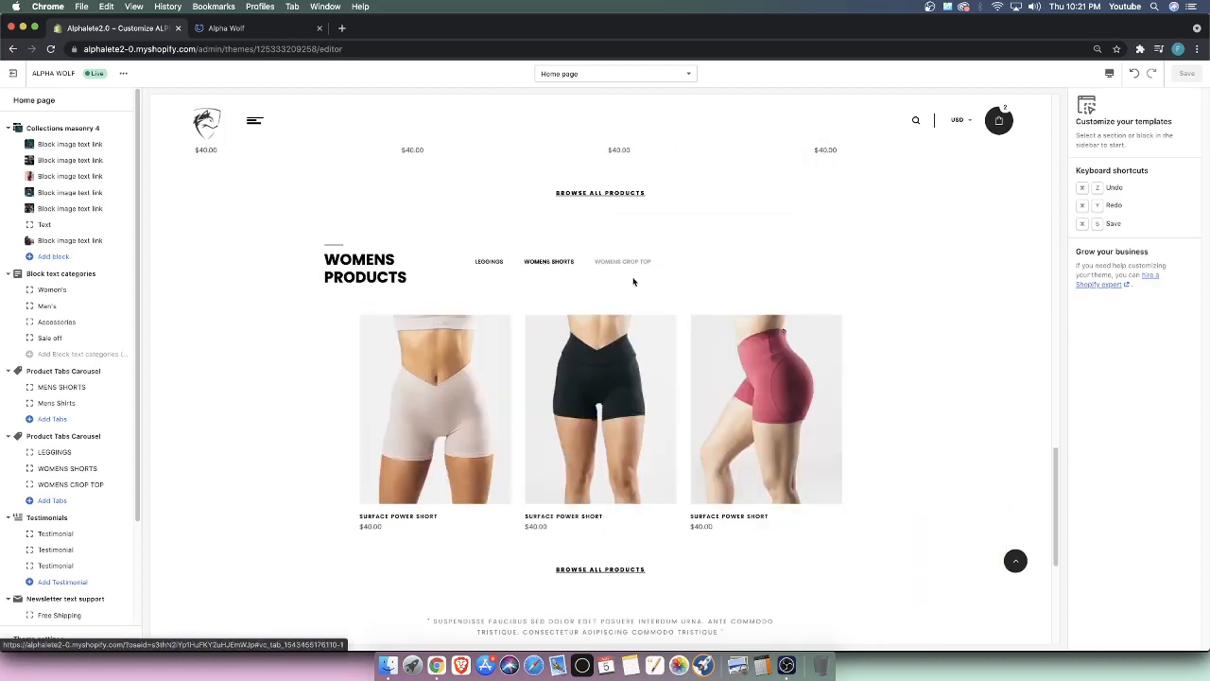
left_click(628, 264)
left_click(541, 263)
left_click(506, 262)
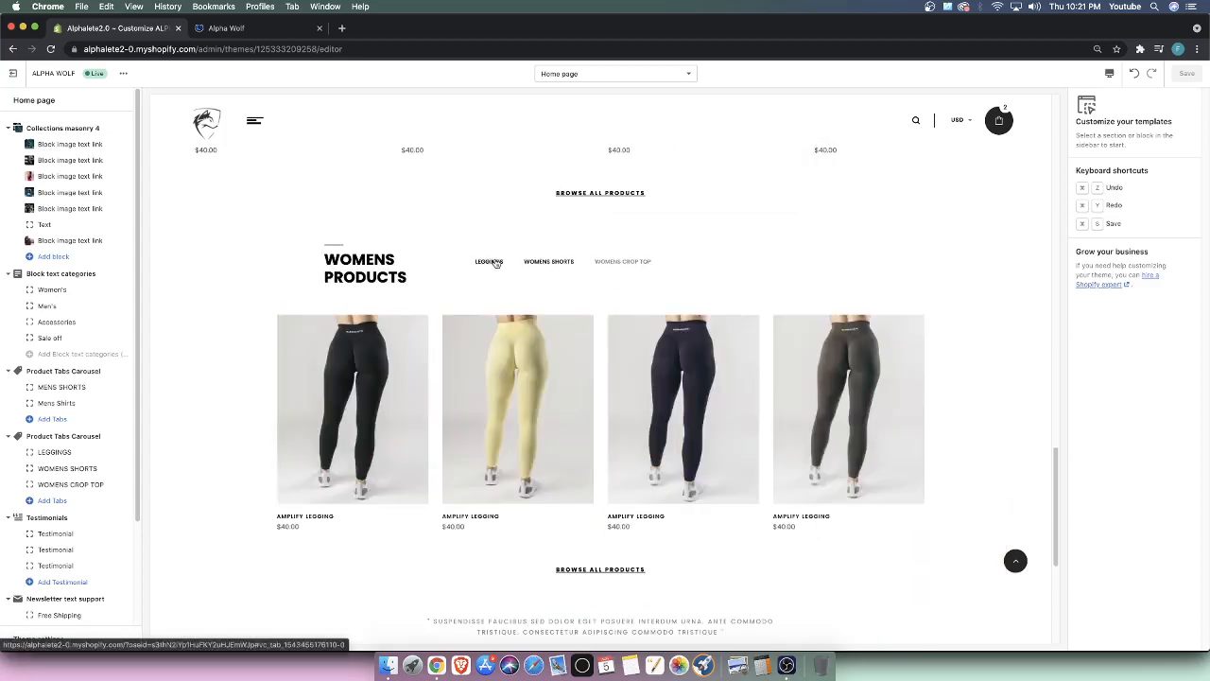
left_click(619, 263)
left_click(543, 264)
scroll(510, 269, "up", 3)
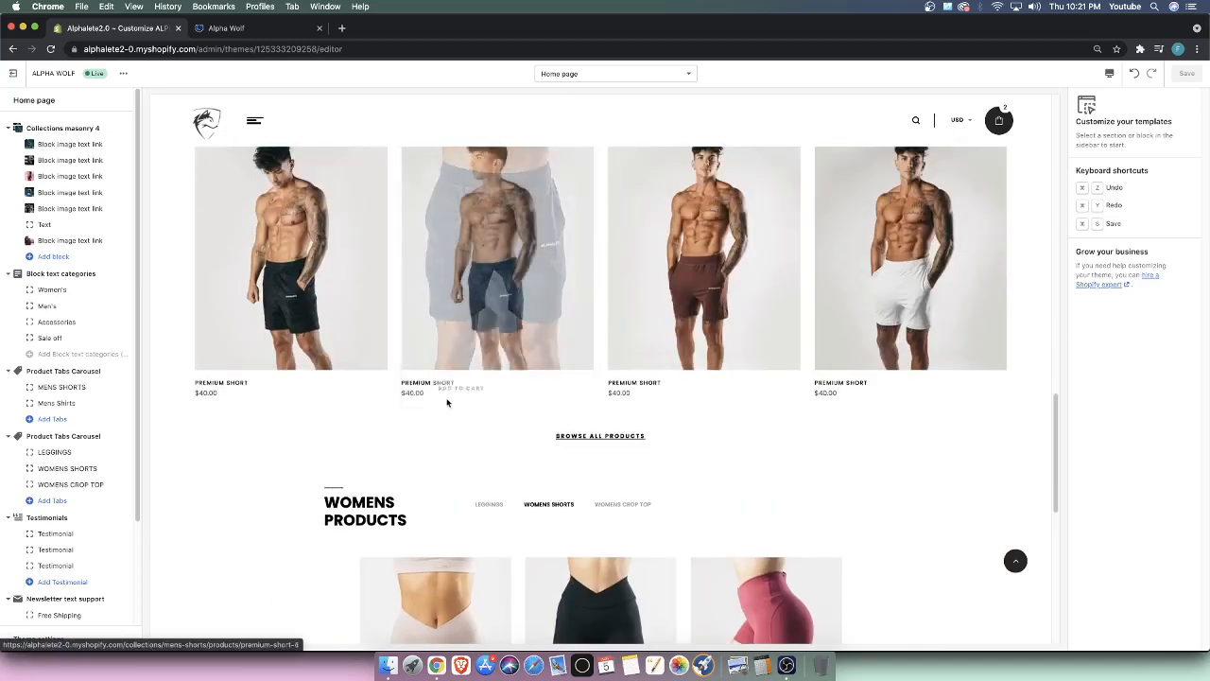
scroll(978, 368, "up", 2)
scroll(938, 401, "down", 4)
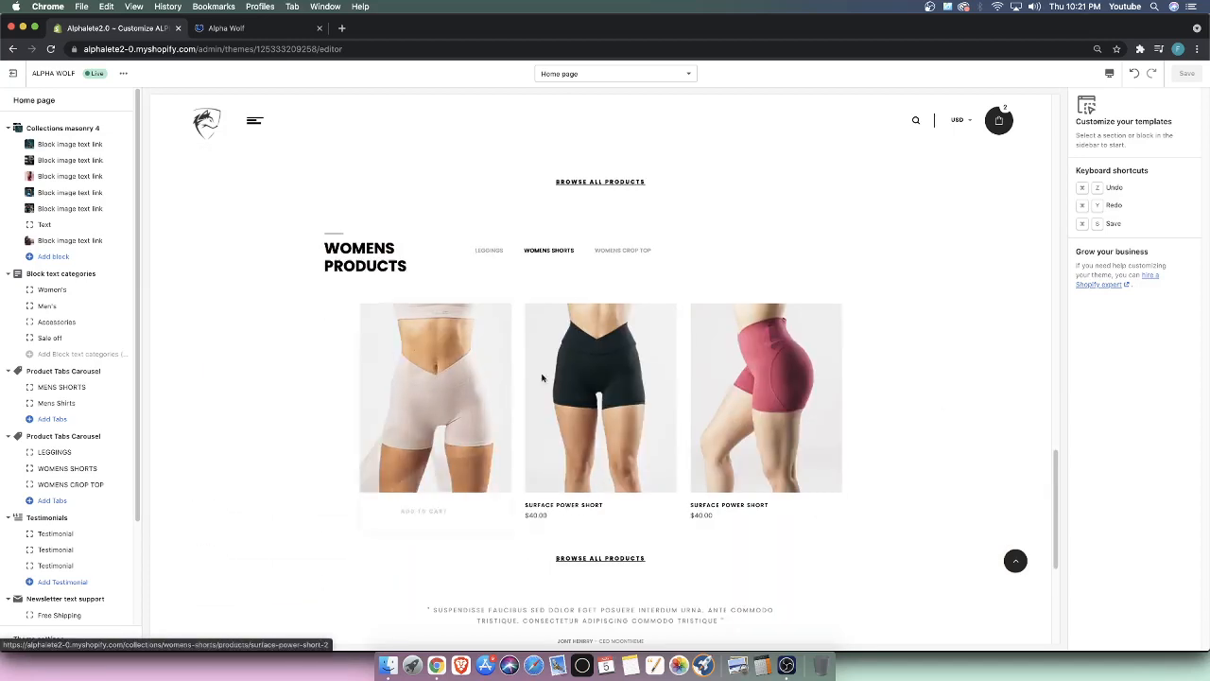
left_click(489, 250)
Look over the testimonials and newsletter sections, and return to the Collections masonry at the start of the home page.
scroll(655, 365, "down", 3)
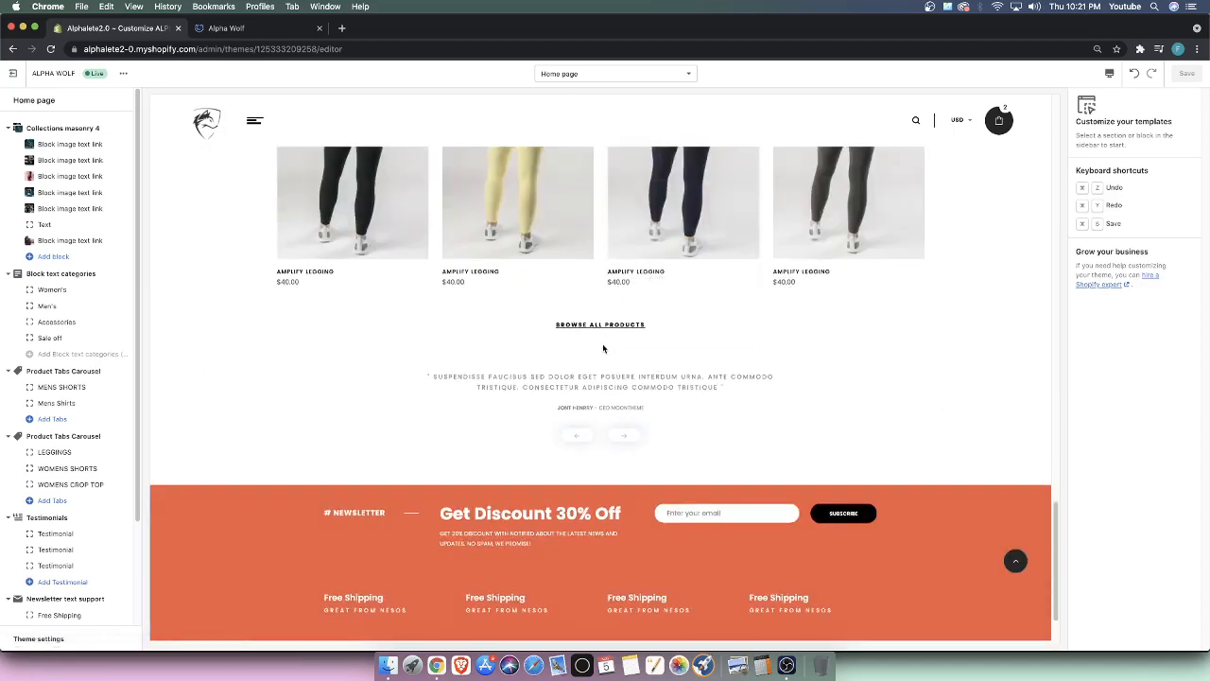
scroll(657, 373, "down", 1)
scroll(677, 455, "up", 8)
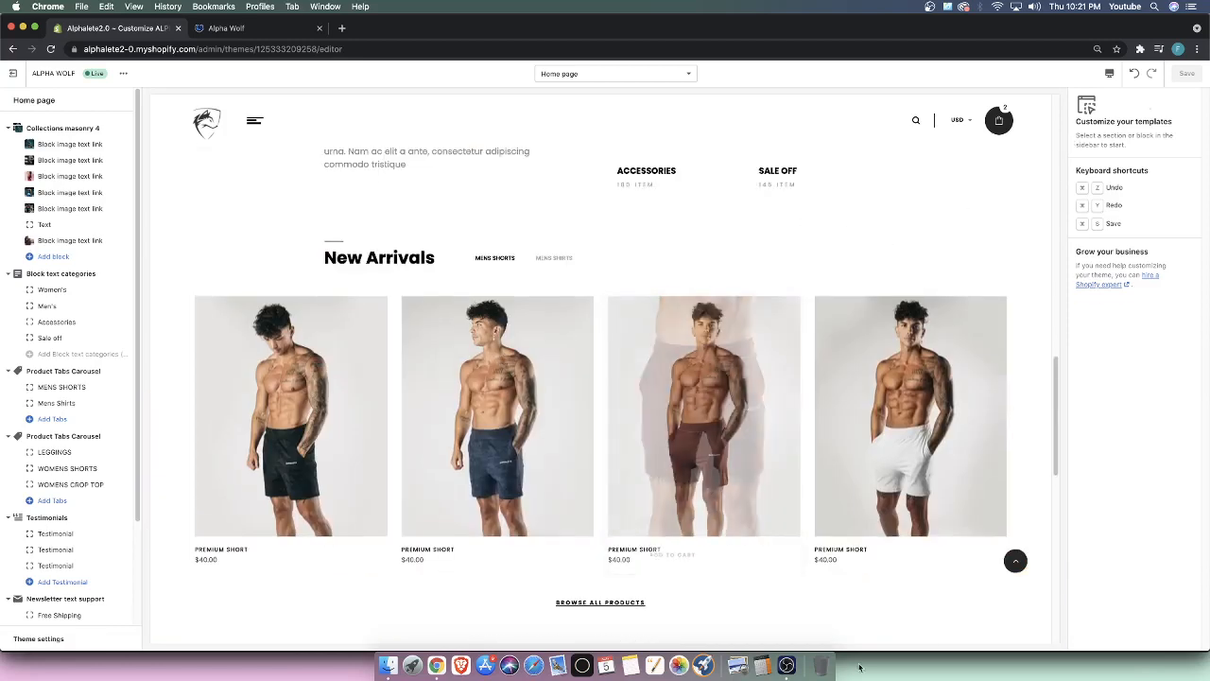
scroll(702, 519, "up", 5)
scroll(702, 519, "up", 3)
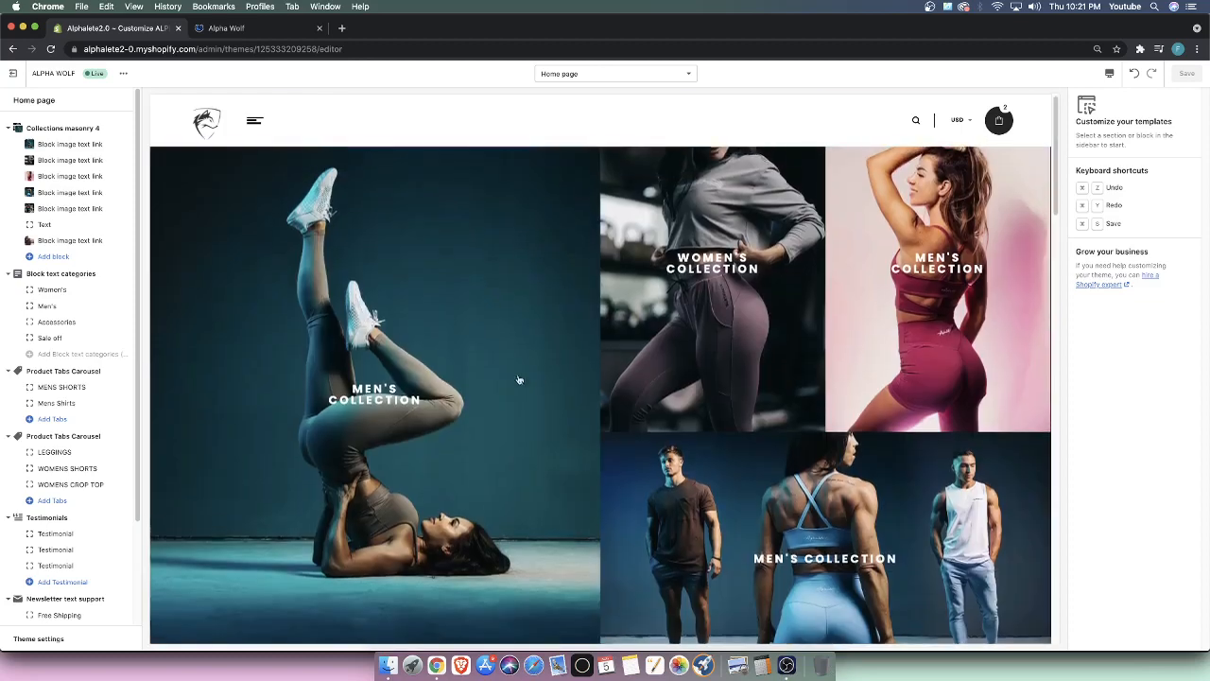
scroll(581, 456, "down", 4)
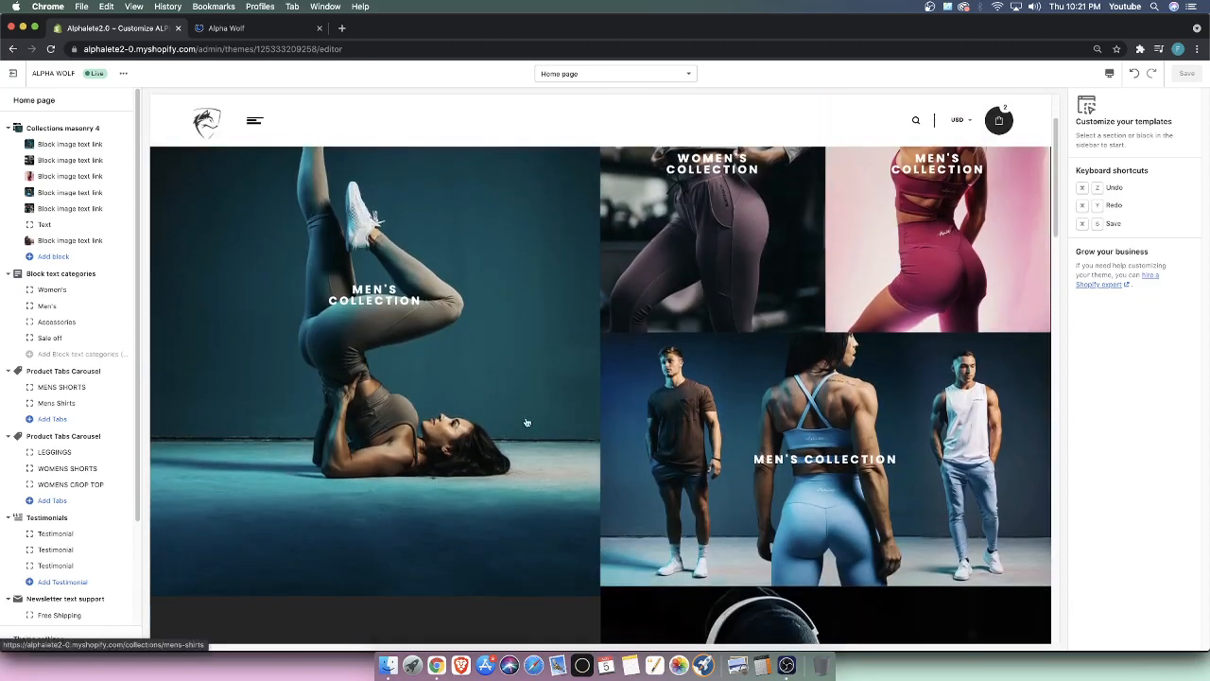